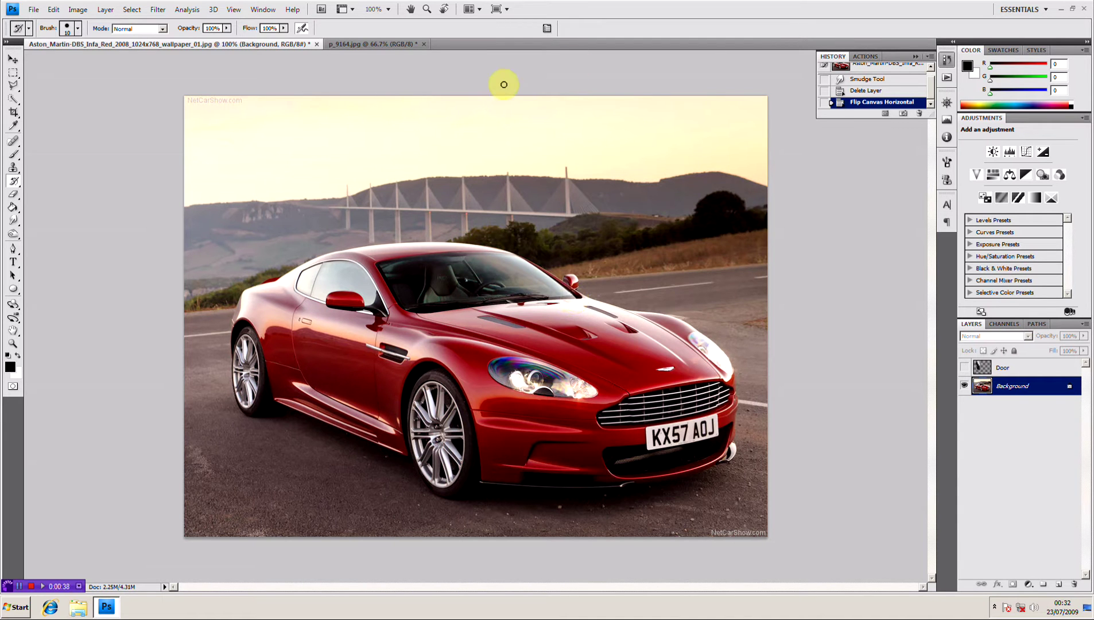
- Compare the Aston Martin image with p_9164.jpg and flip the Aston Martin canvas horizontally so both cars face the same way
{"action": "left_click", "coordinate": [389, 46]}
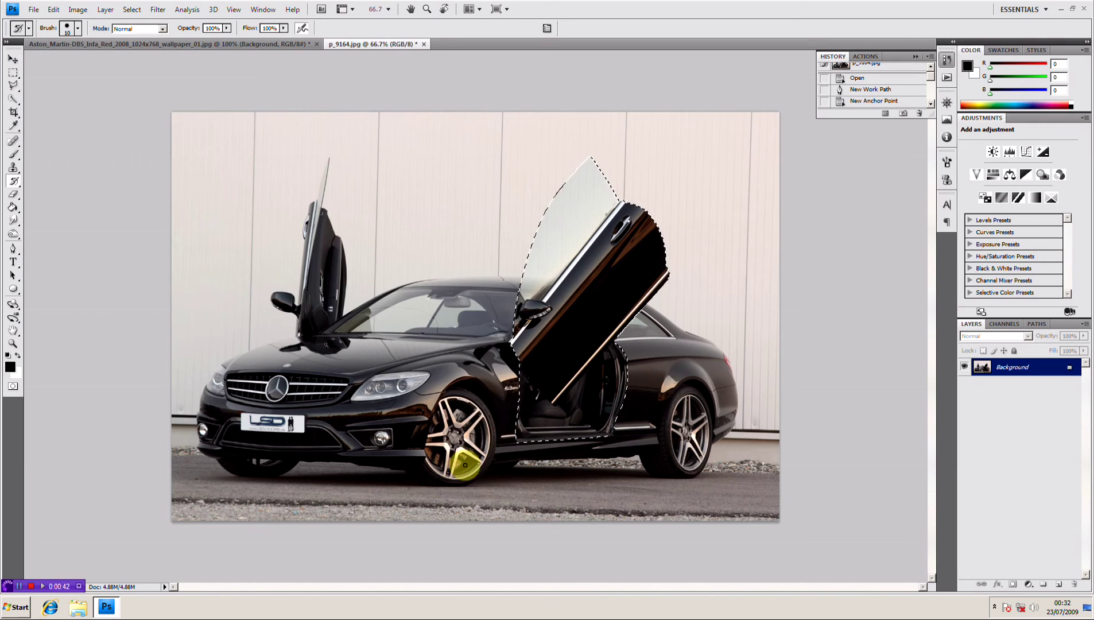
{"action": "left_click", "coordinate": [110, 46]}
{"action": "left_click", "coordinate": [361, 44]}
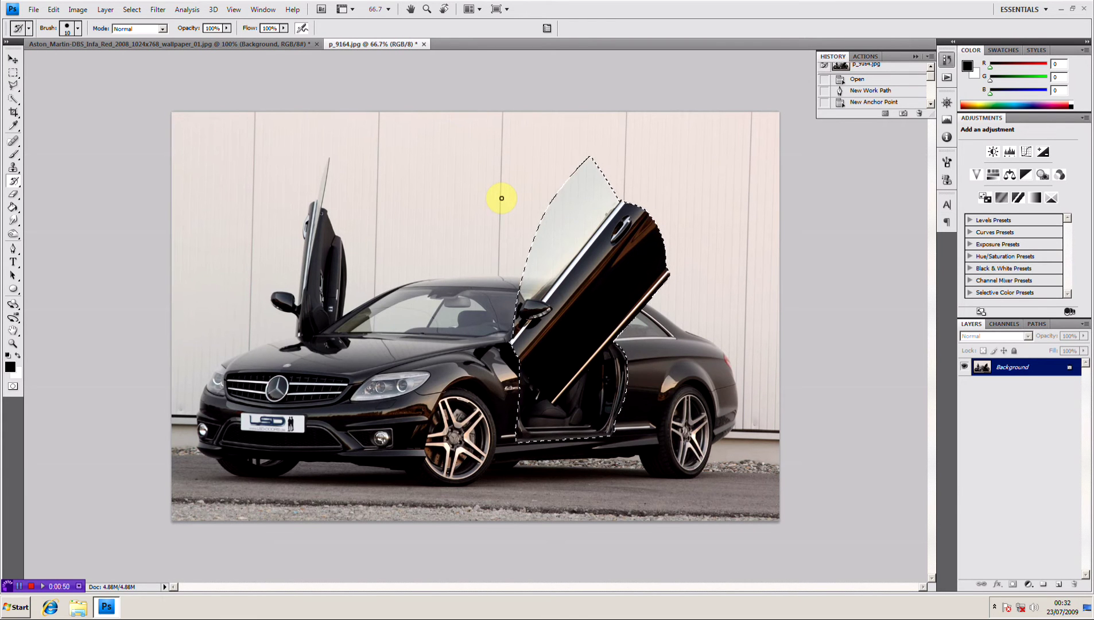
{"action": "left_click", "coordinate": [150, 46]}
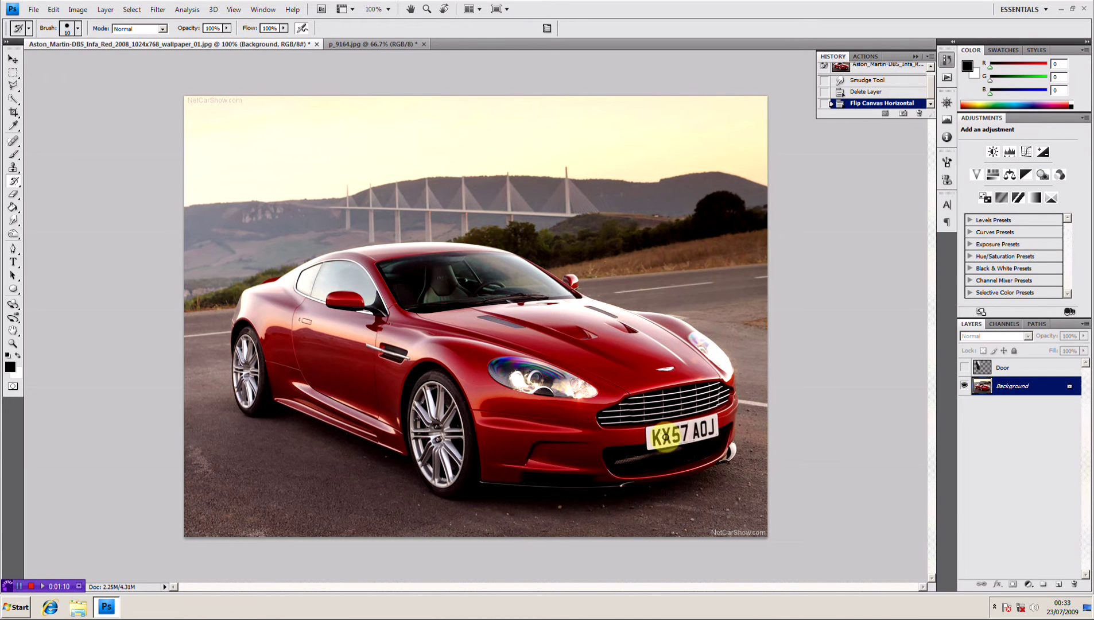
{"action": "left_click", "coordinate": [377, 45]}
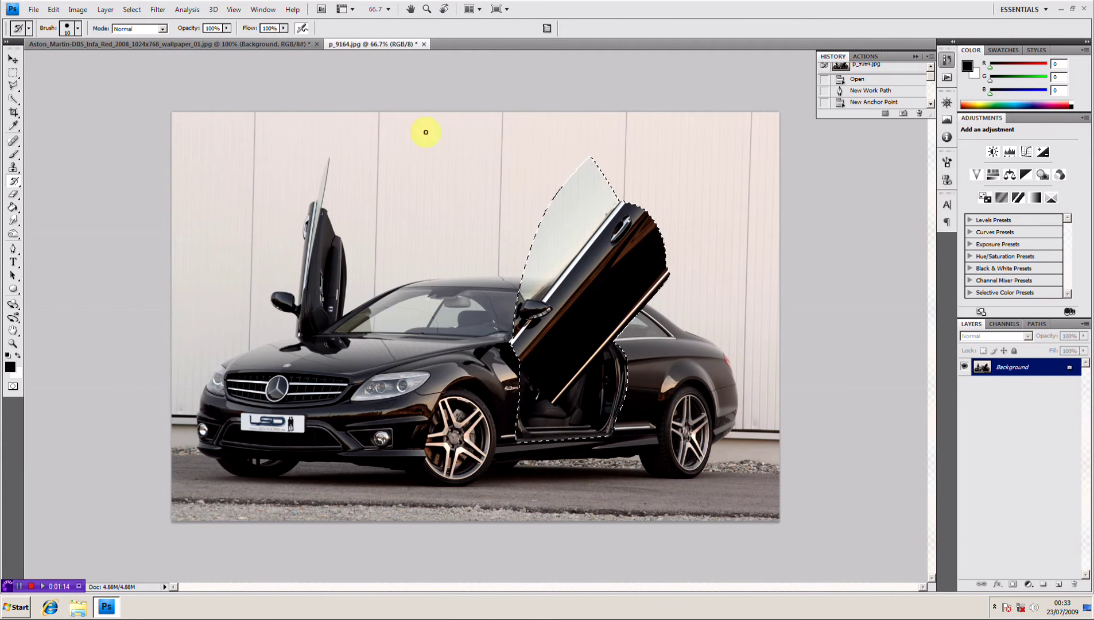
{"action": "left_click", "coordinate": [230, 45]}
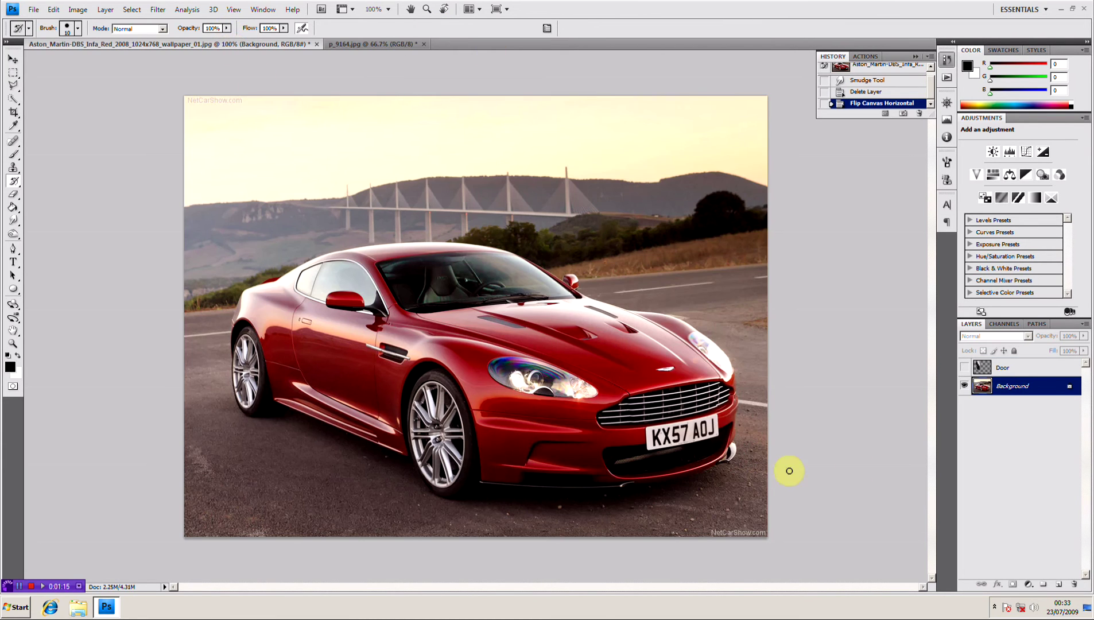
{"action": "left_click", "coordinate": [85, 14]}
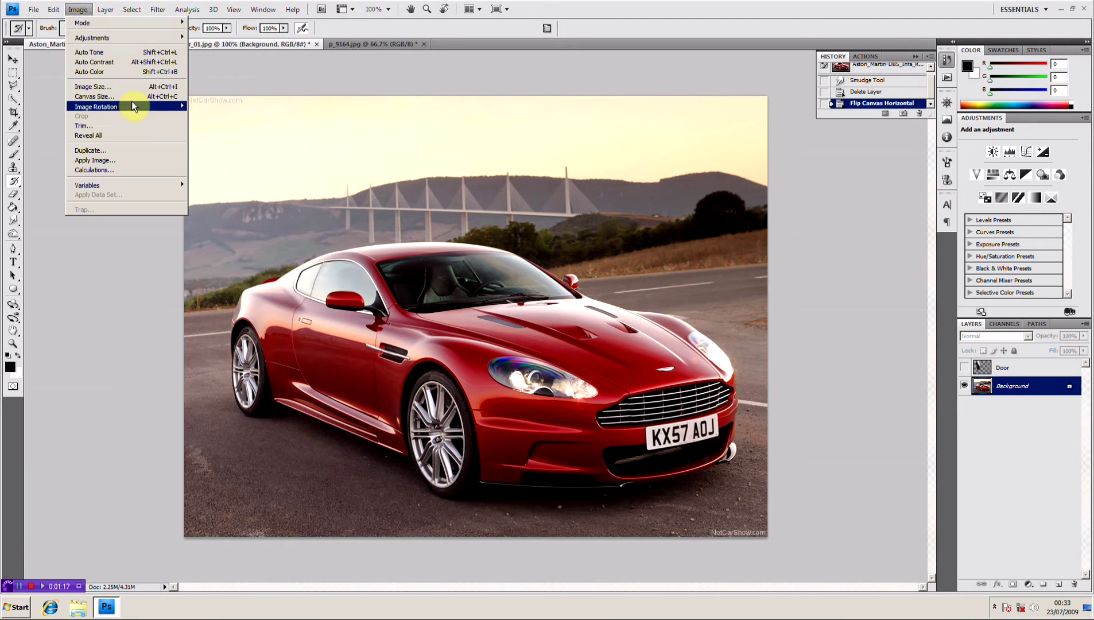
{"action": "mouse_move", "coordinate": [137, 107]}
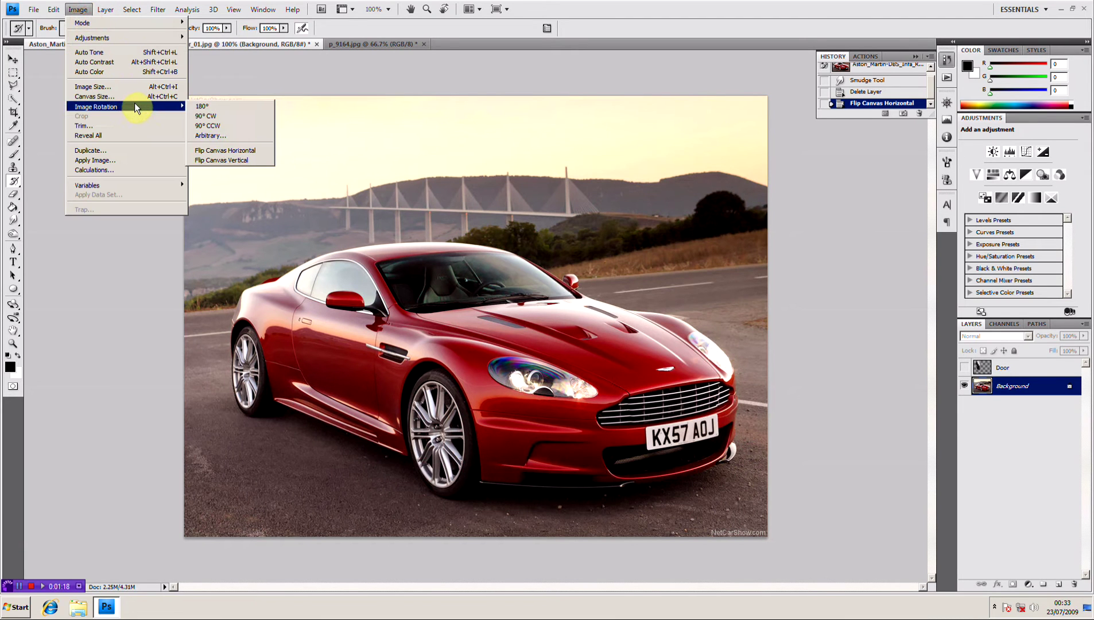
{"action": "left_click", "coordinate": [253, 152]}
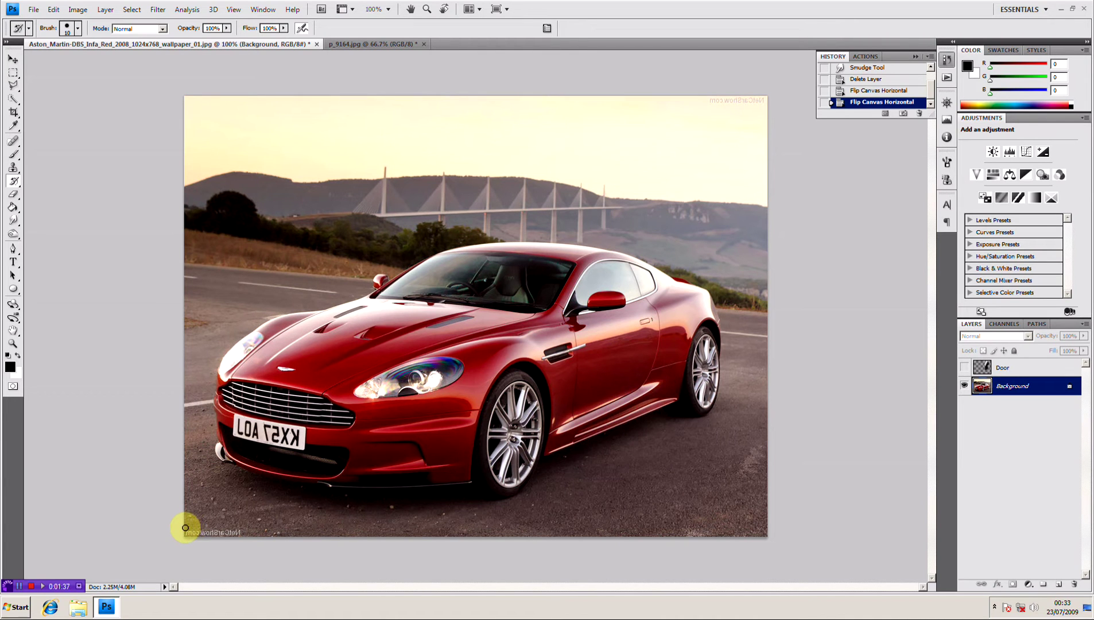
- Copy the selected open door from p_9164.jpg into the Aston Martin image and name its layer Lambo Door
{"action": "left_click", "coordinate": [355, 45]}
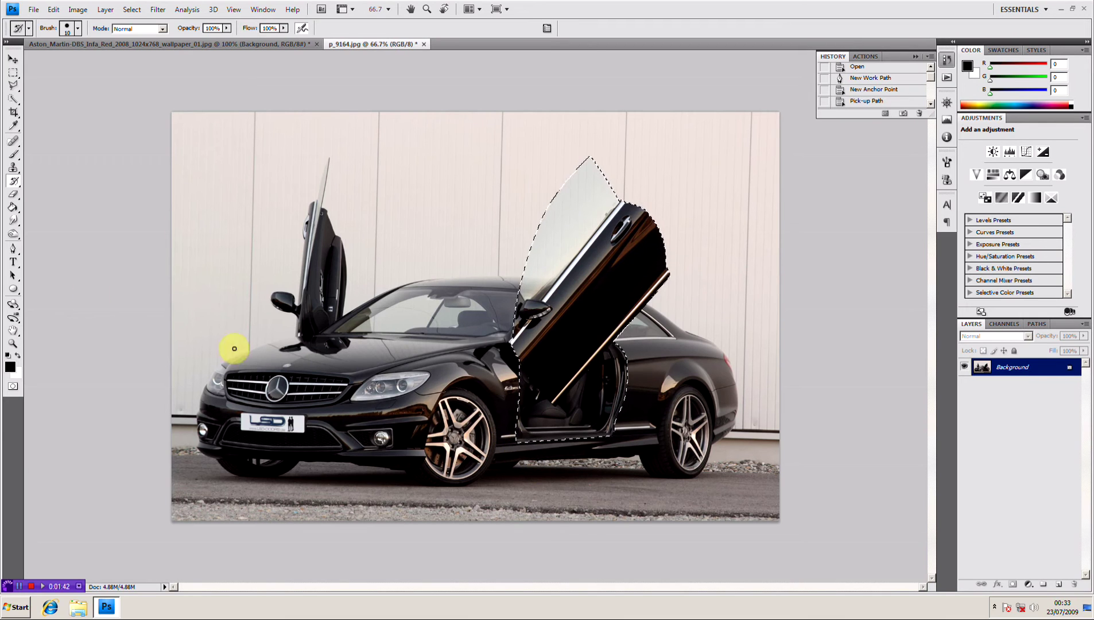
{"action": "left_click", "coordinate": [13, 251]}
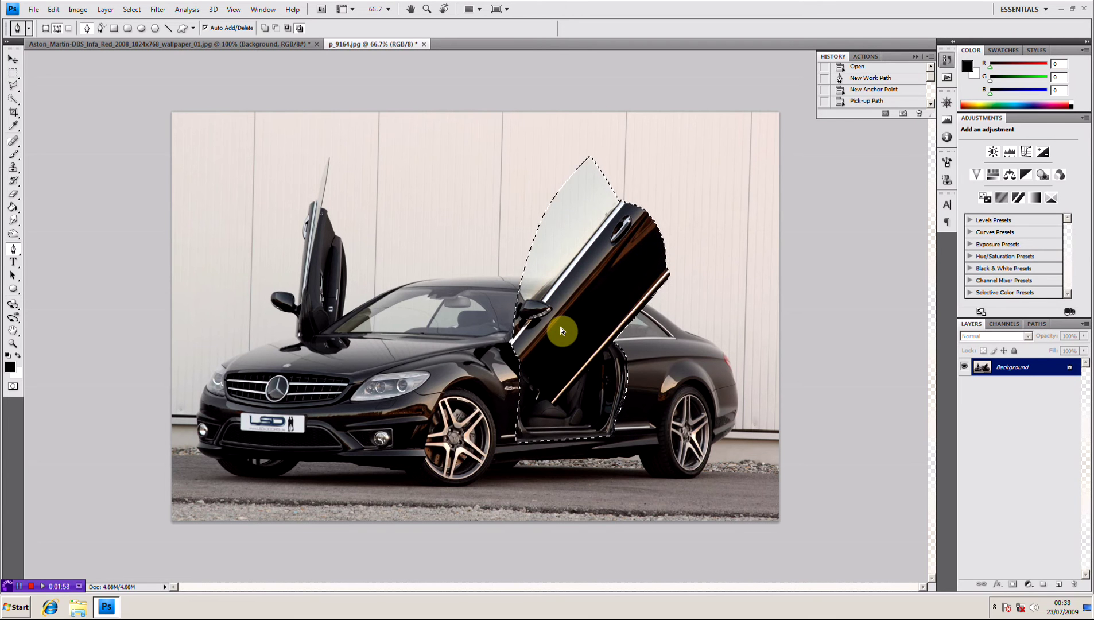
{"action": "left_click", "coordinate": [172, 46]}
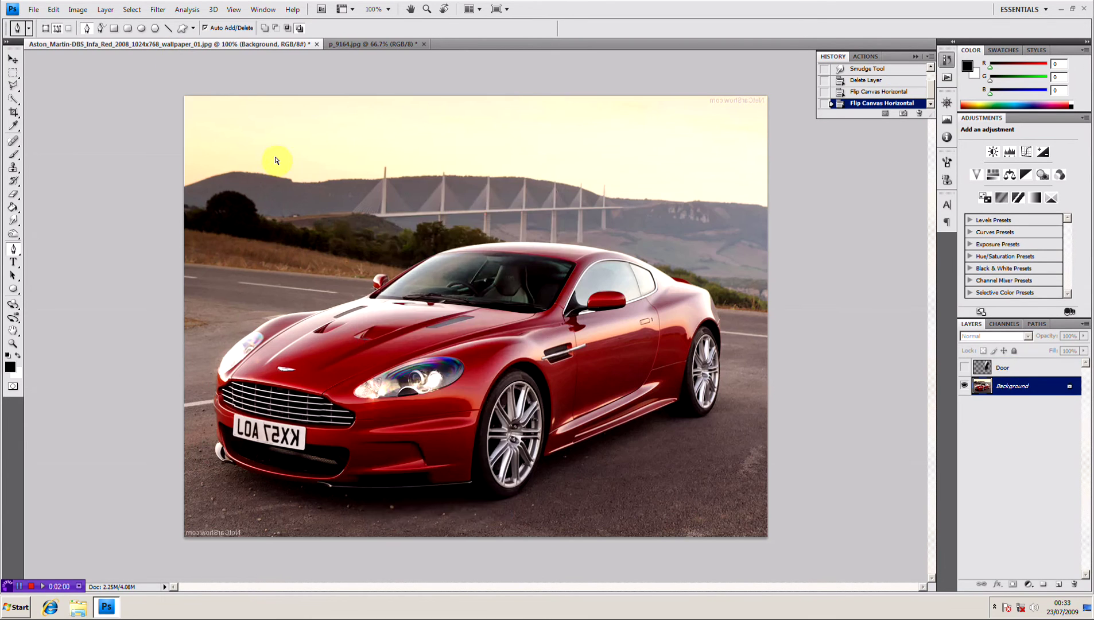
{"action": "key", "text": "ctrl+v"}
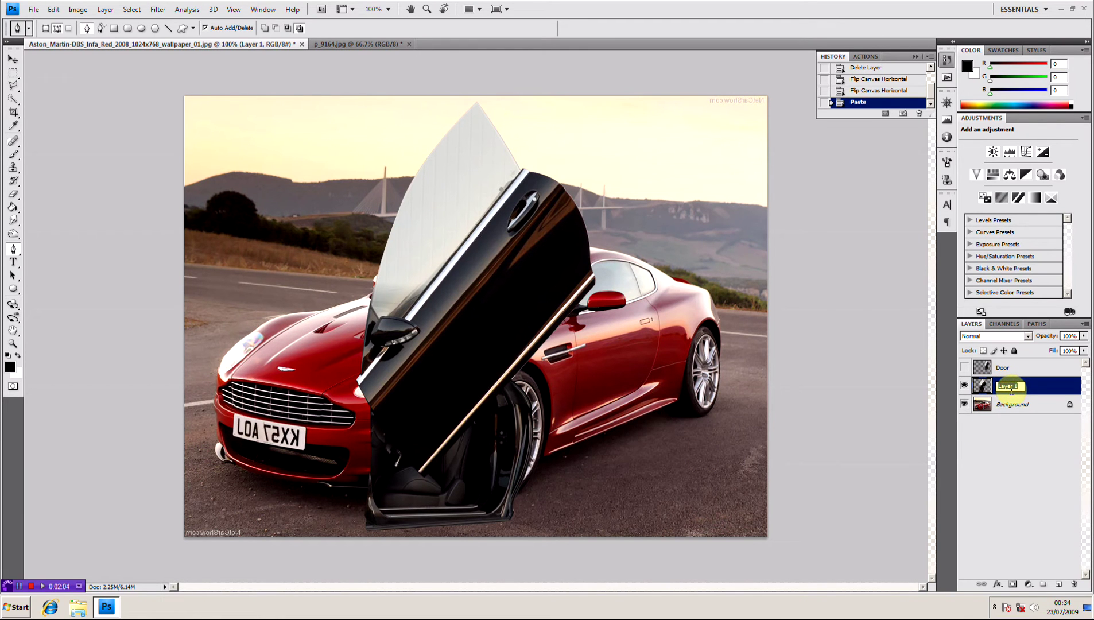
{"action": "type", "text": "Lambo Door"}
{"action": "key", "text": "Return"}
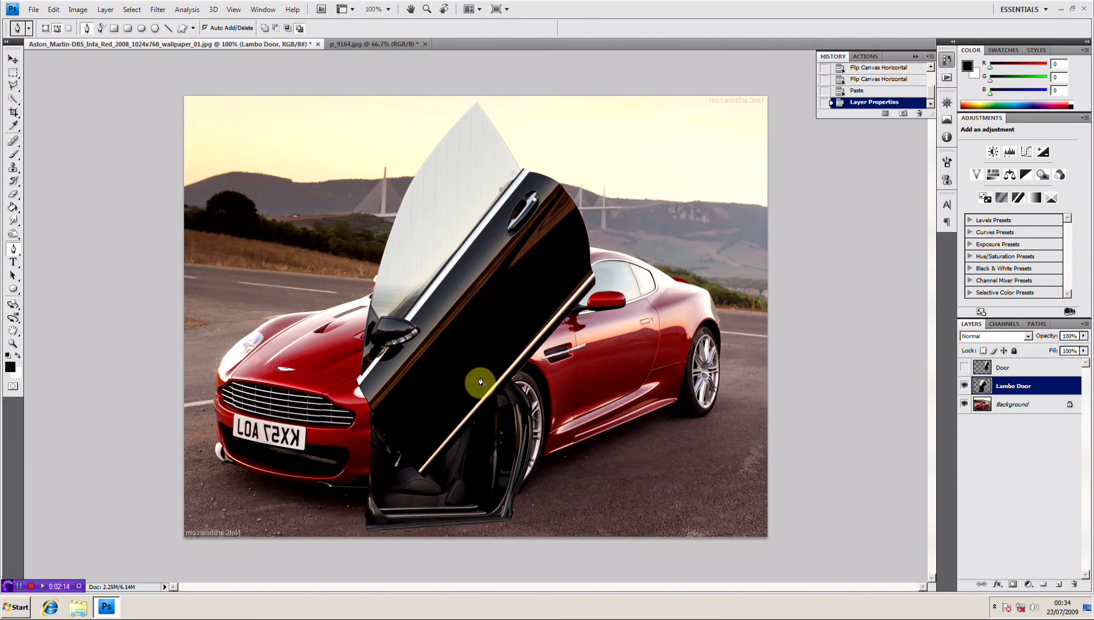
- Scale the Lambo Door layer to about 72% width and 73% height and place it over the red car's side door
{"action": "key", "text": "ctrl+t"}
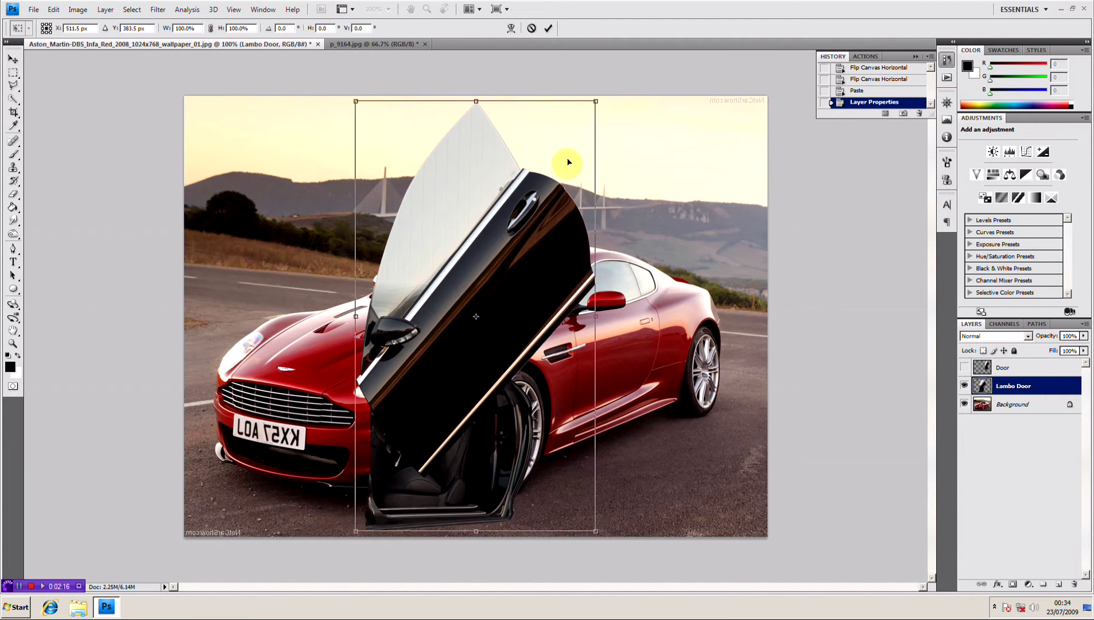
{"action": "left_click_drag", "start_coordinate": [598, 101], "coordinate": [564, 164]}
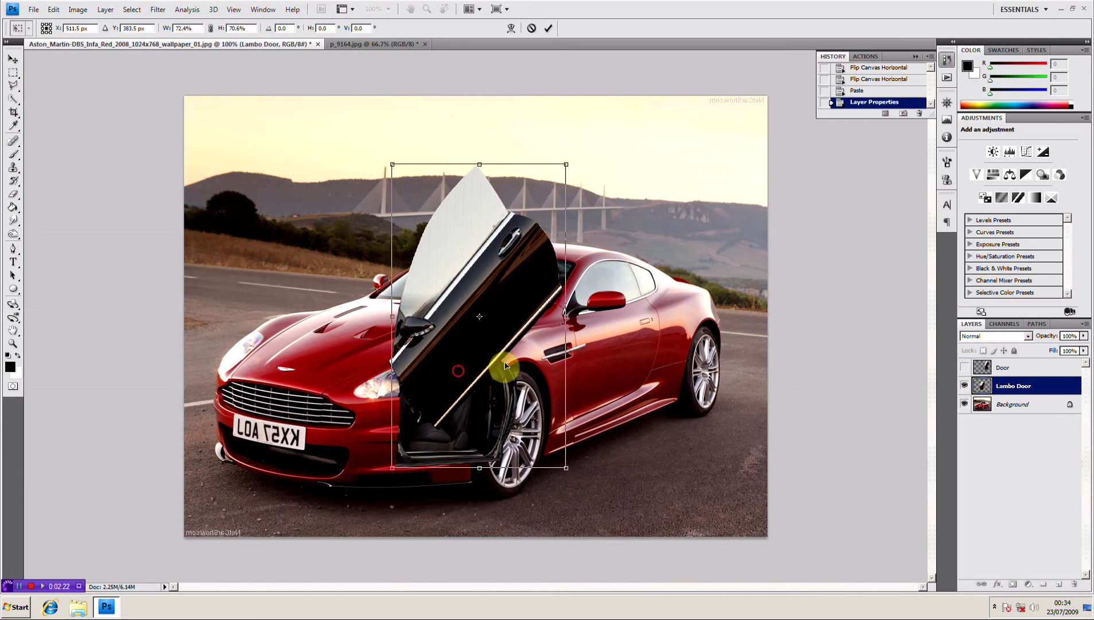
{"action": "left_click_drag", "start_coordinate": [501, 370], "coordinate": [635, 327]}
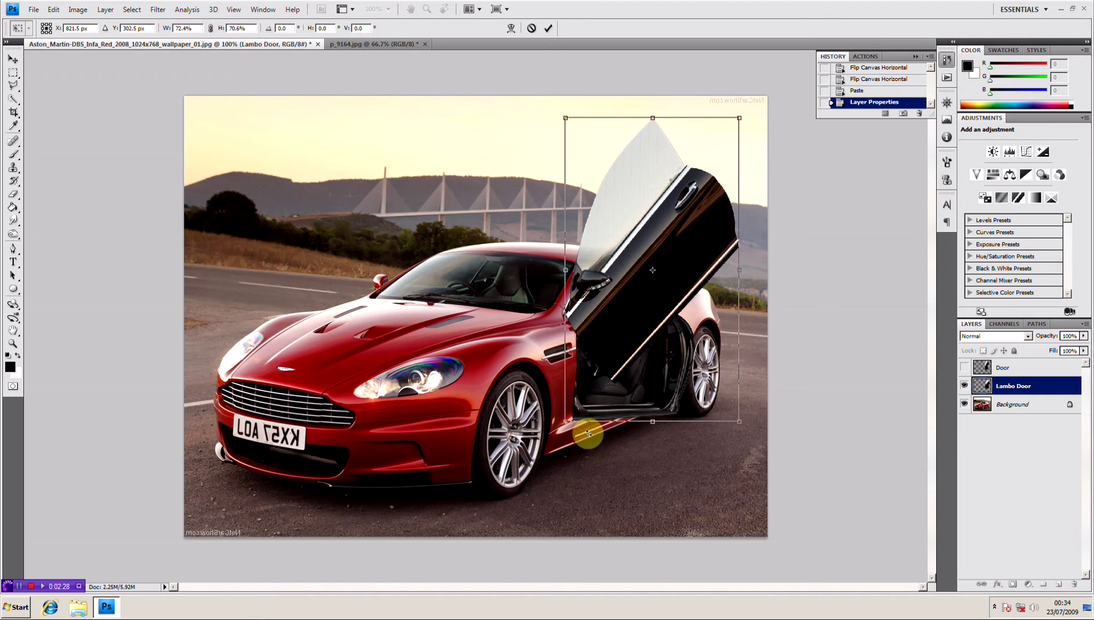
{"action": "left_click_drag", "start_coordinate": [579, 416], "coordinate": [579, 416]}
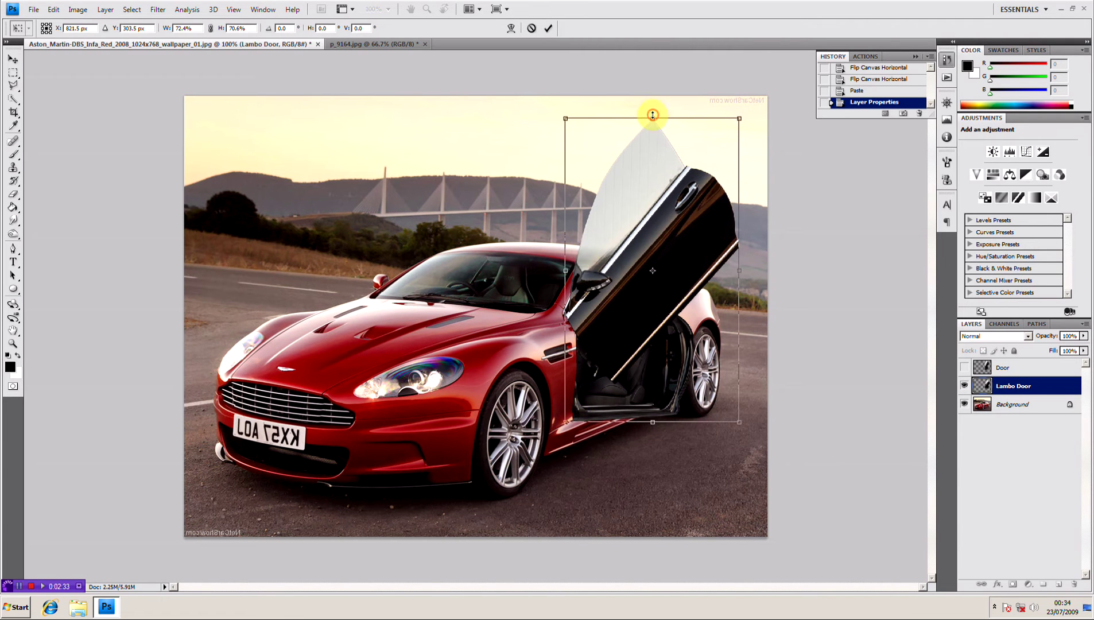
{"action": "left_click_drag", "start_coordinate": [653, 114], "coordinate": [653, 107]}
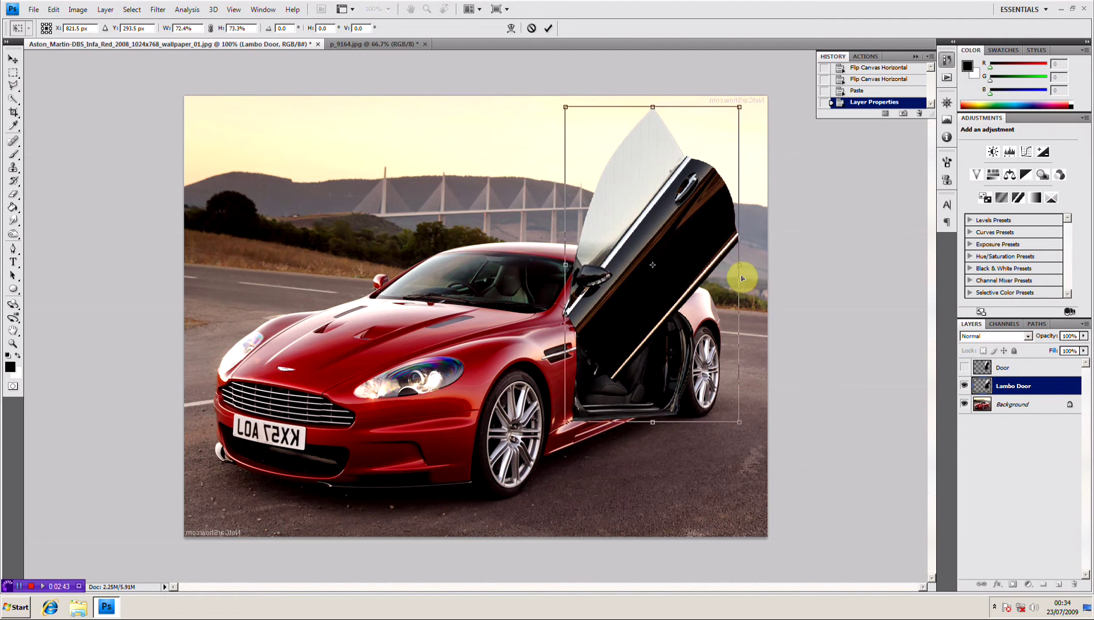
- Skew the door to follow the car's side and resize it to about 67% width and 64.5% height
{"action": "left_click_drag", "start_coordinate": [743, 278], "coordinate": [702, 229]}
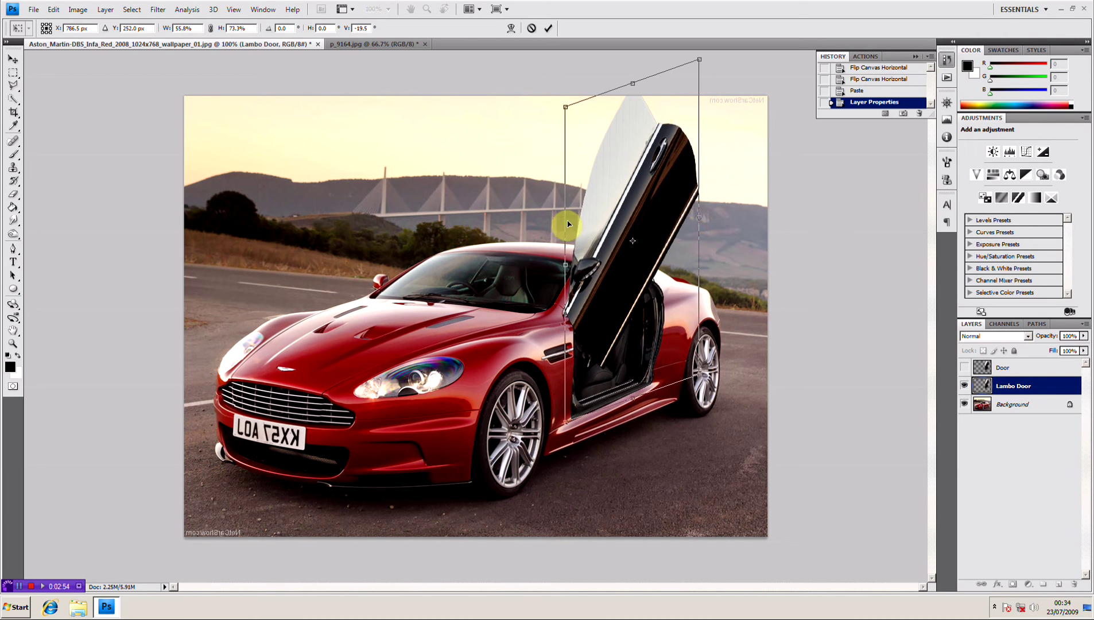
{"action": "left_click_drag", "start_coordinate": [626, 81], "coordinate": [614, 84]}
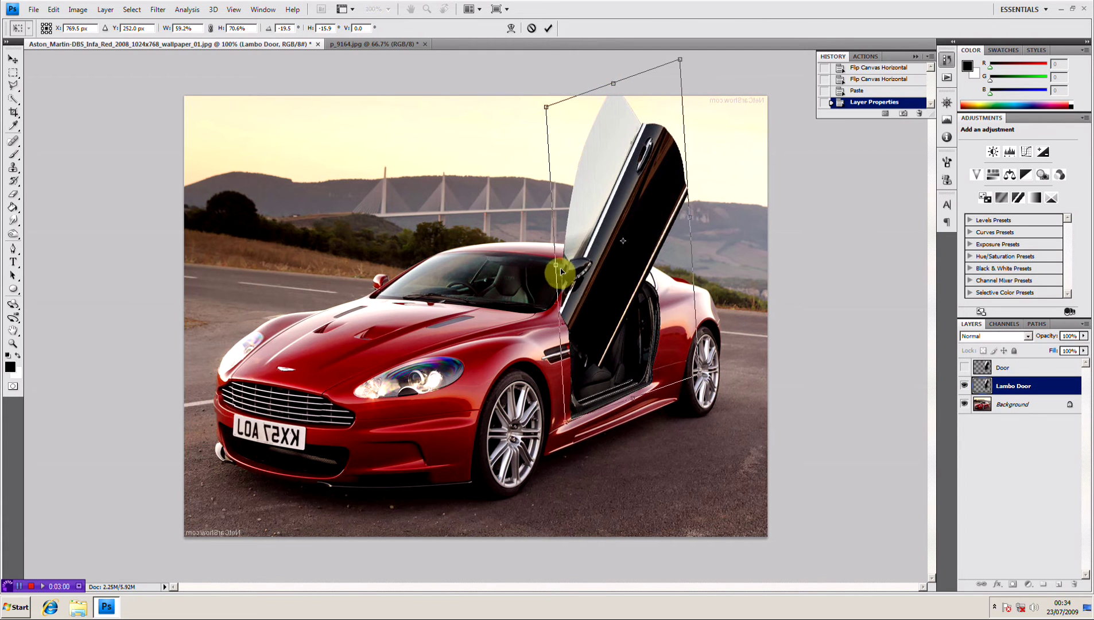
{"action": "left_click_drag", "start_coordinate": [556, 265], "coordinate": [560, 265]}
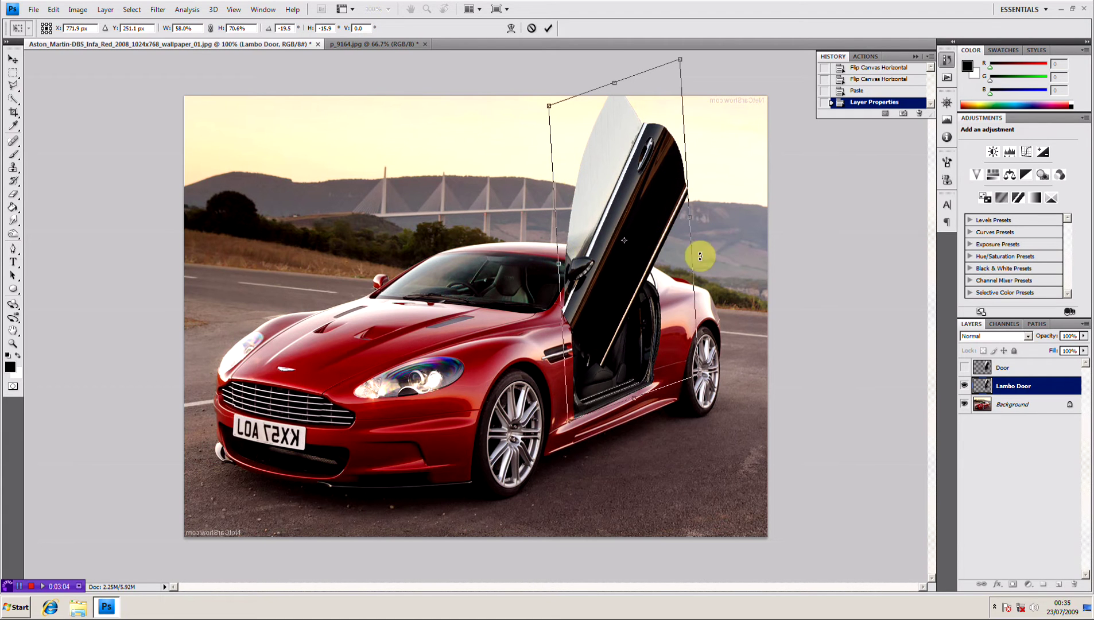
{"action": "left_click_drag", "start_coordinate": [614, 83], "coordinate": [616, 93]}
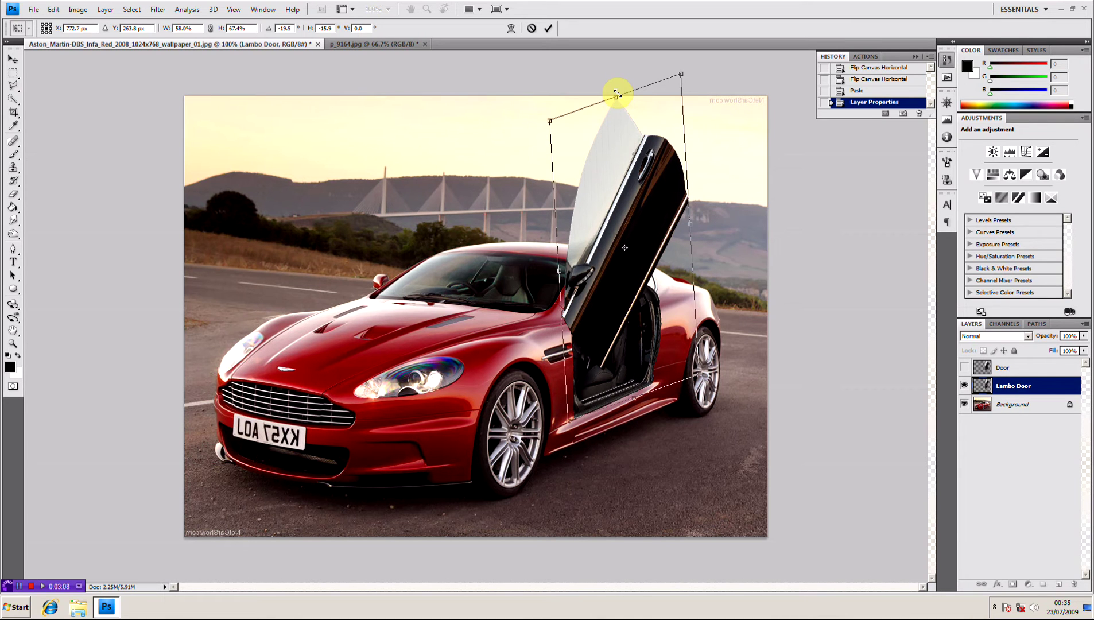
{"action": "left_click_drag", "start_coordinate": [617, 94], "coordinate": [616, 88]}
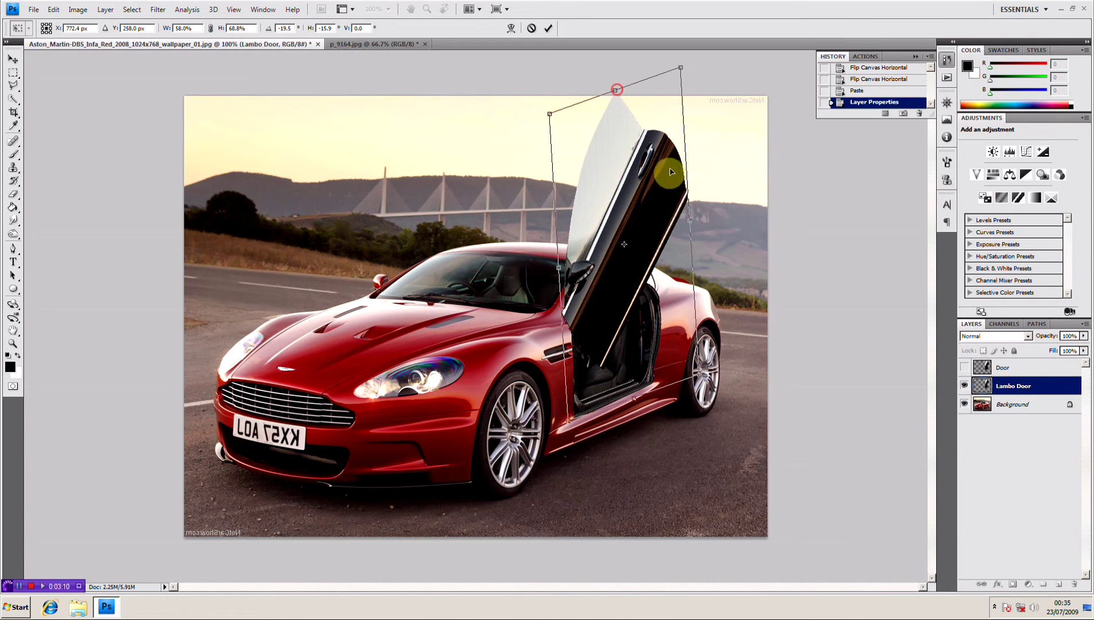
{"action": "left_click_drag", "start_coordinate": [693, 219], "coordinate": [713, 215]}
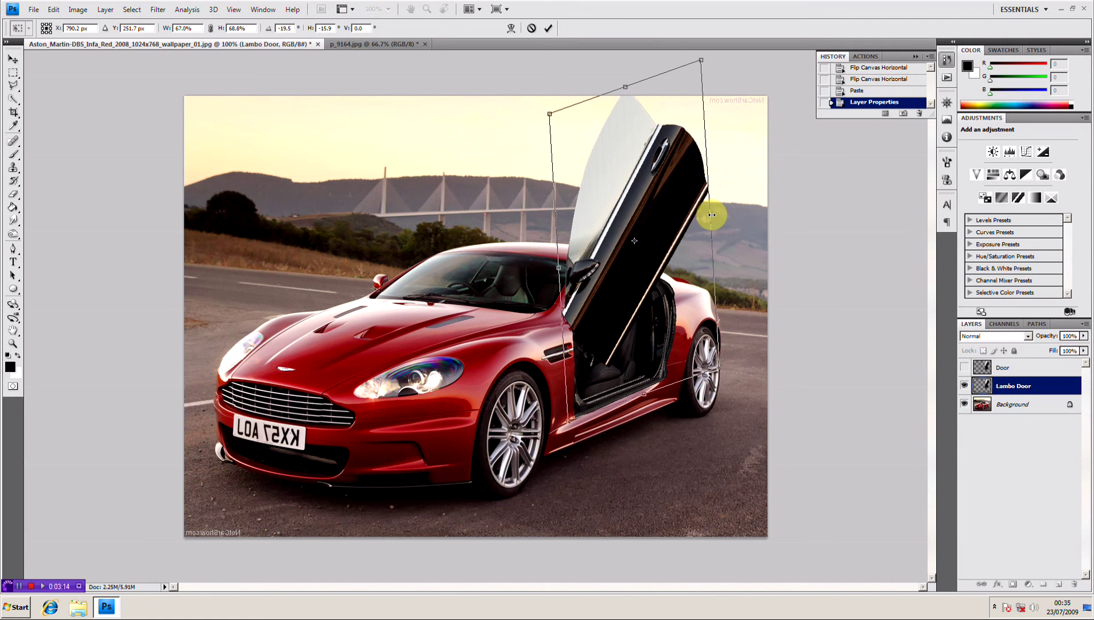
{"action": "left_click_drag", "start_coordinate": [625, 88], "coordinate": [627, 107]}
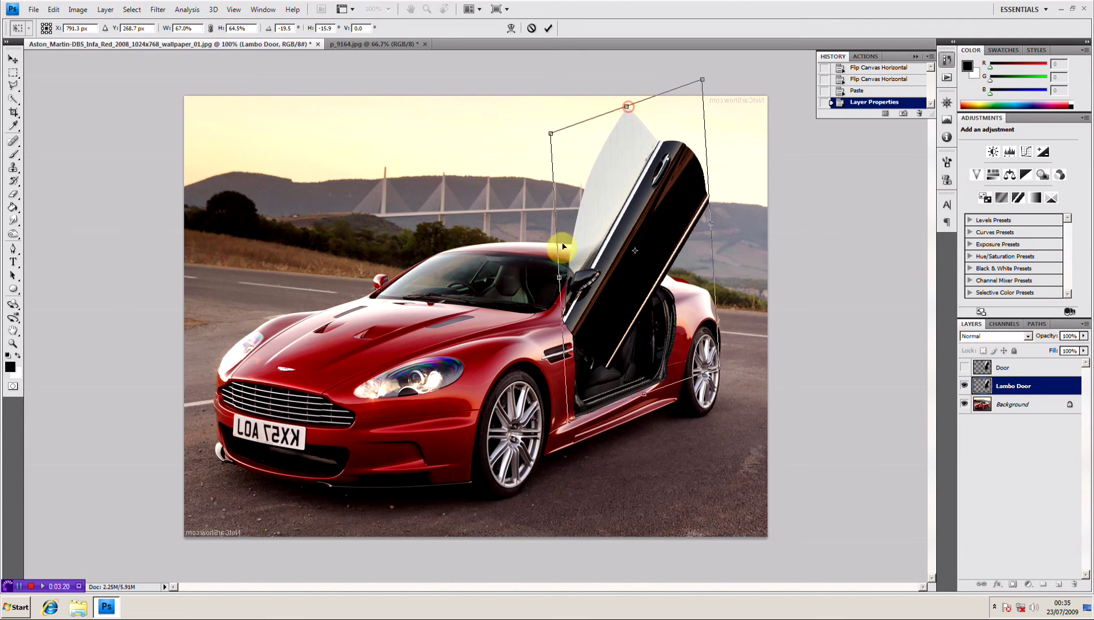
- Warp the door slightly at its hinge corner, window side and rear edge to fit the car body, and apply the transformation
{"action": "right_click", "coordinate": [637, 283]}
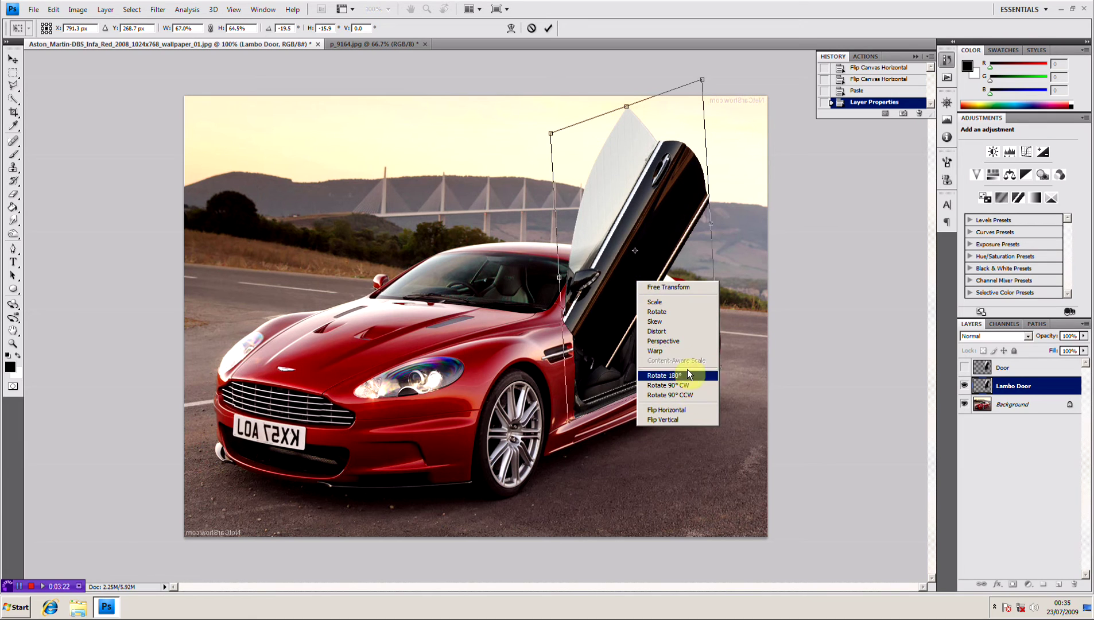
{"action": "left_click", "coordinate": [682, 353]}
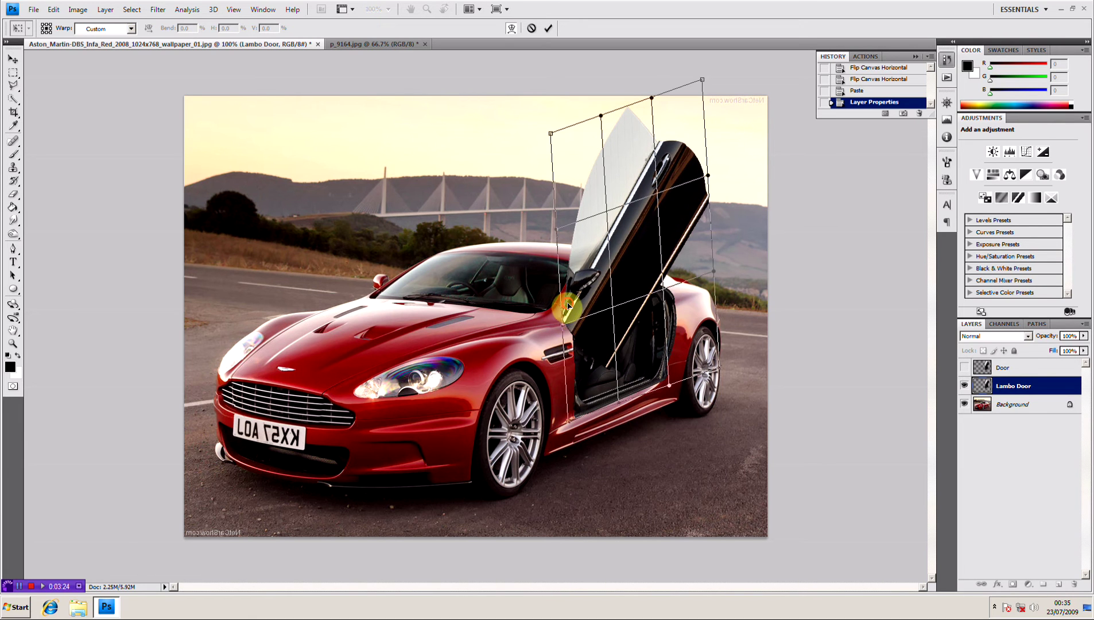
{"action": "left_click_drag", "start_coordinate": [566, 306], "coordinate": [565, 309]}
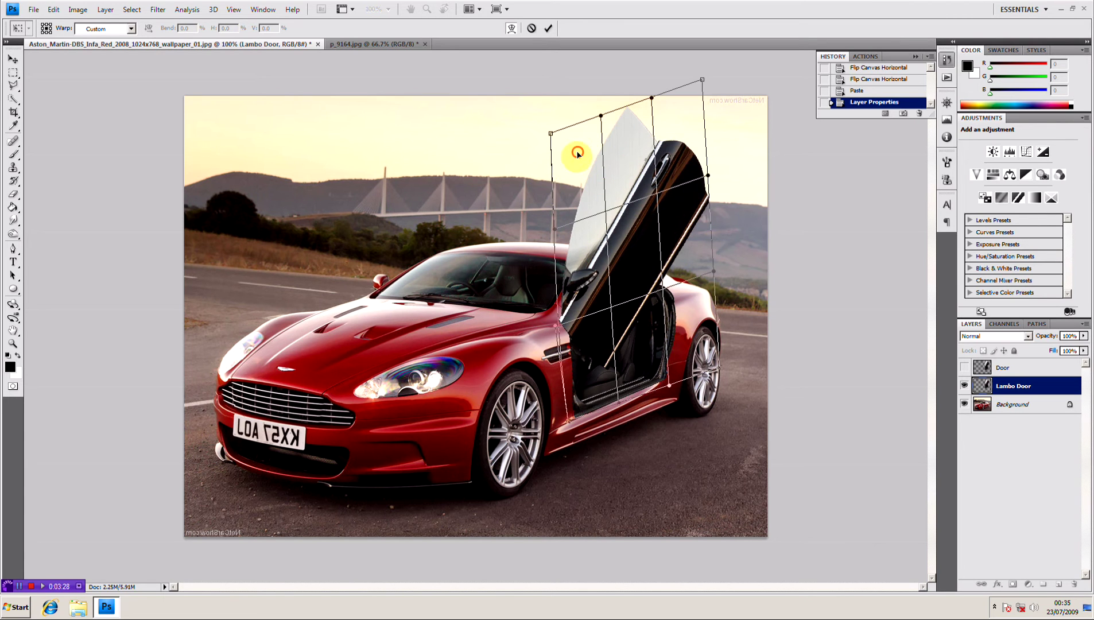
{"action": "left_click_drag", "start_coordinate": [576, 152], "coordinate": [572, 154]}
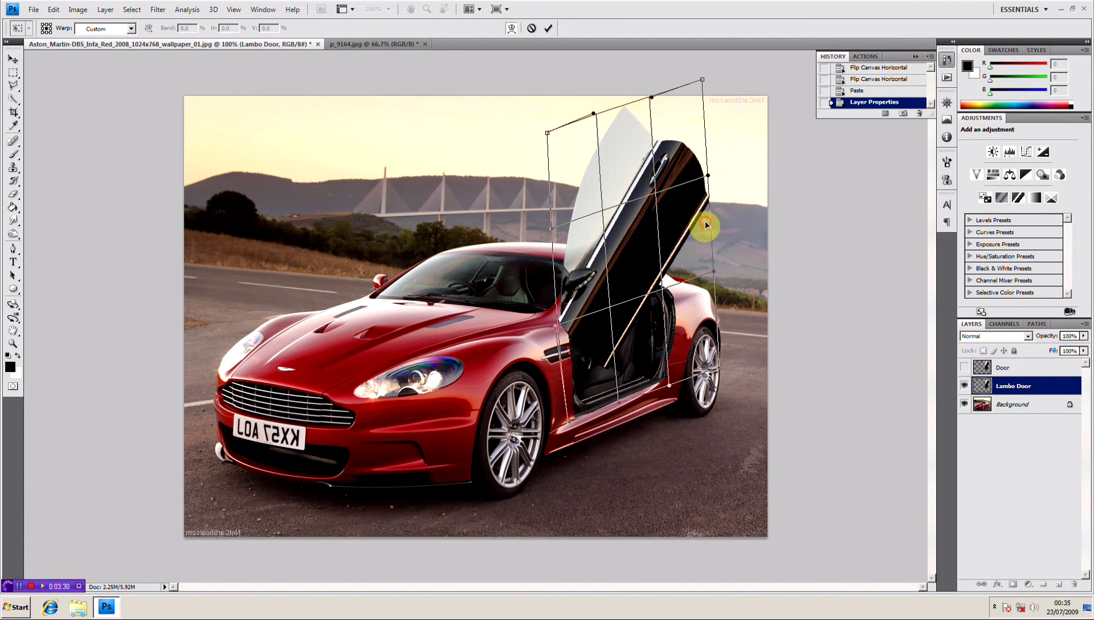
{"action": "left_click_drag", "start_coordinate": [707, 225], "coordinate": [710, 224]}
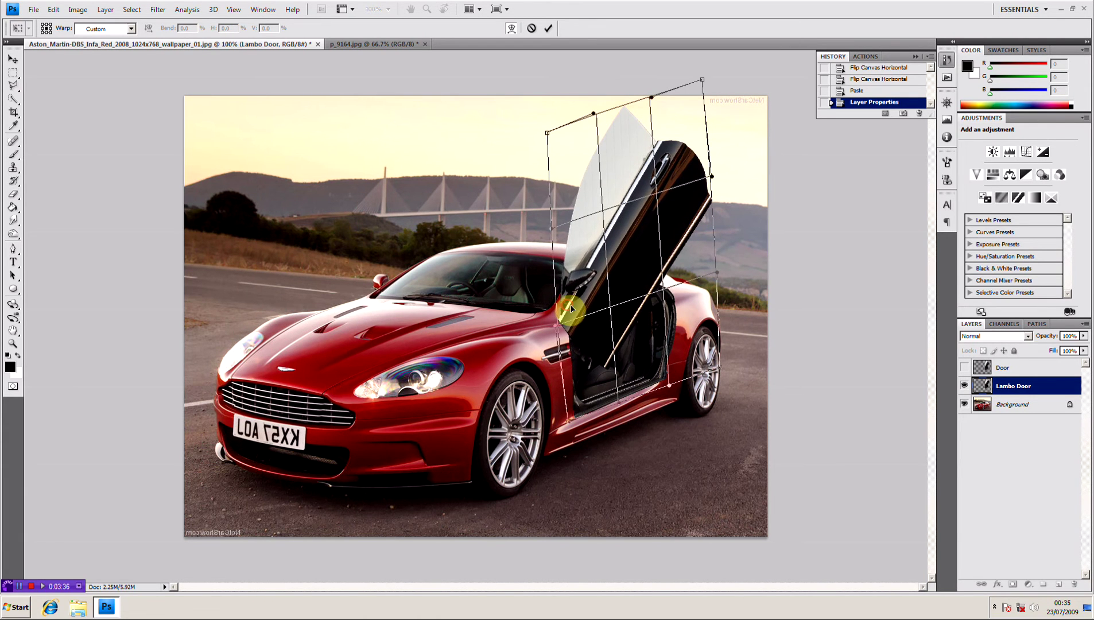
{"action": "key", "text": "Return"}
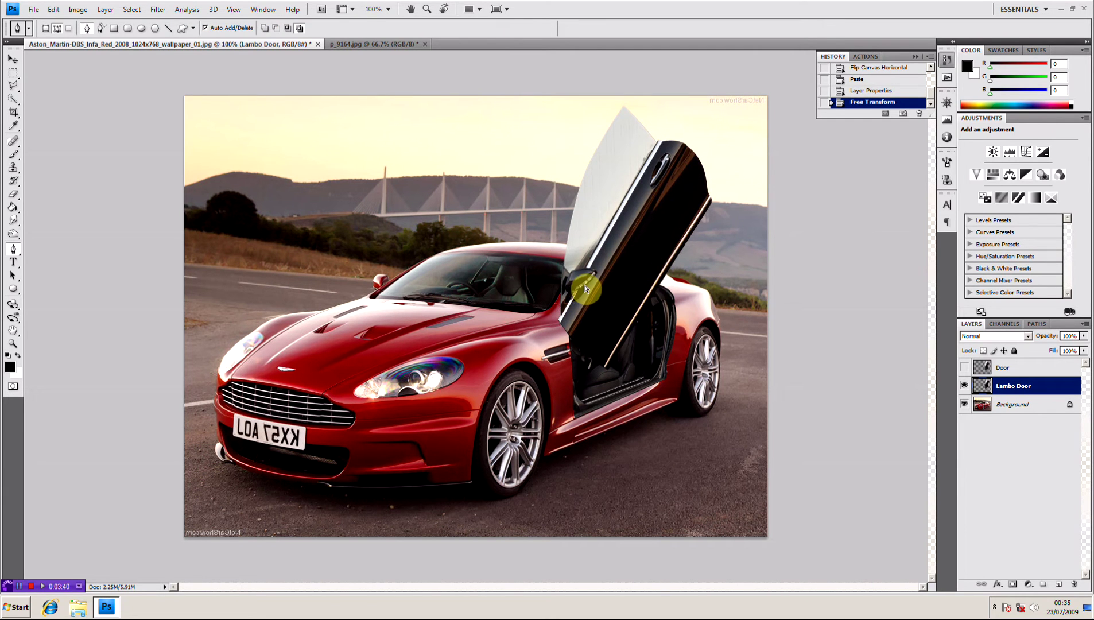
- Free-transform the Lambo Door layer again to about 91.5% width and 101% height so it fits the car's door opening
{"action": "key", "text": "ctrl+t"}
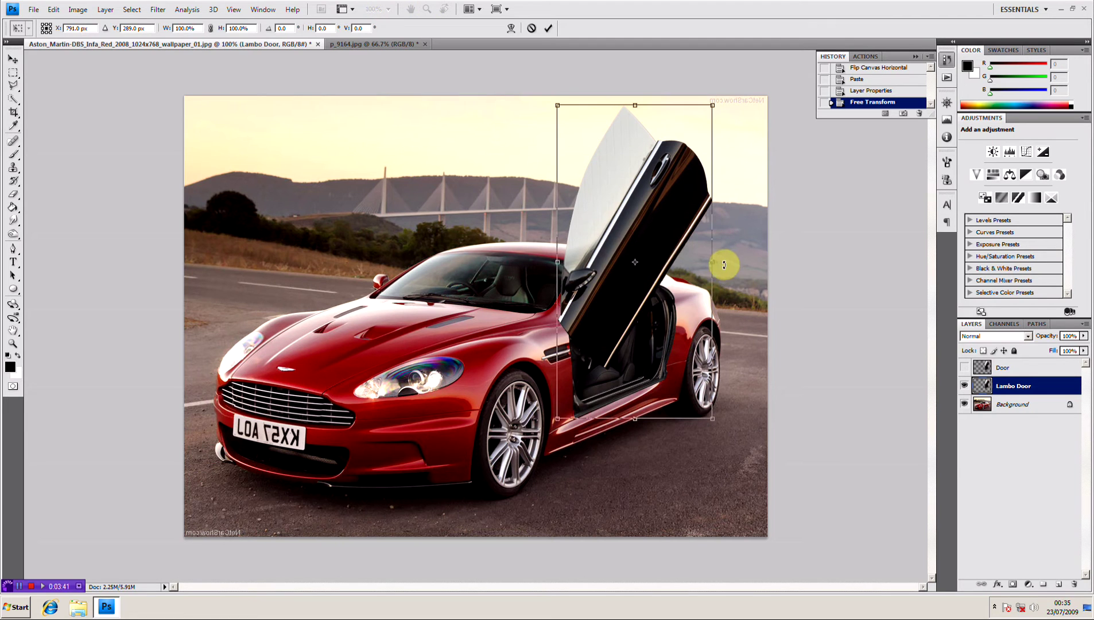
{"action": "left_click_drag", "start_coordinate": [713, 261], "coordinate": [701, 256]}
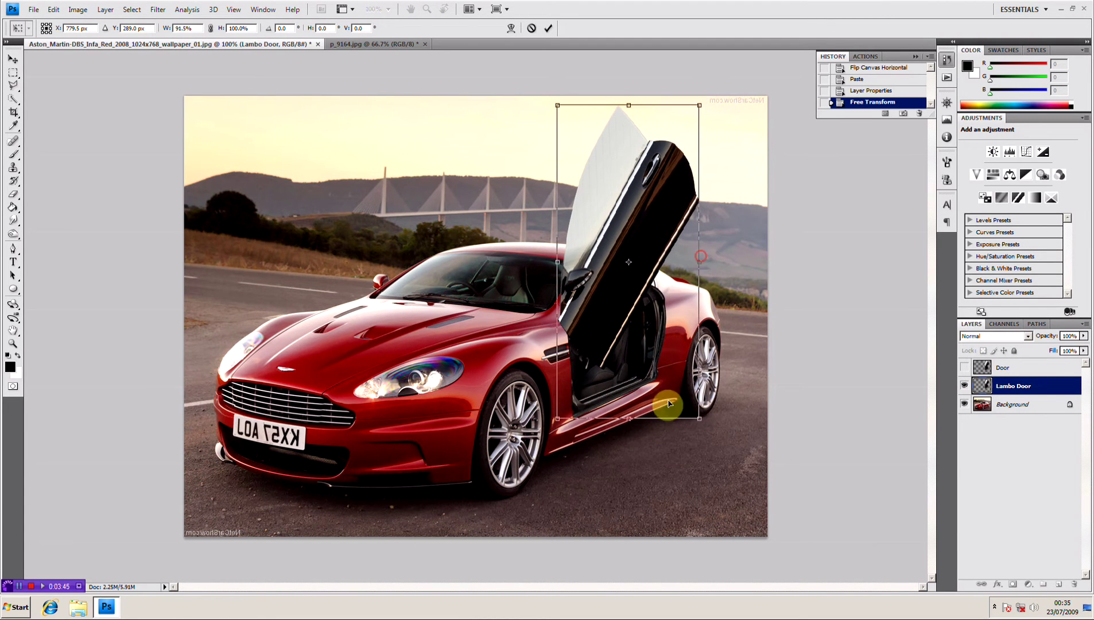
{"action": "left_click_drag", "start_coordinate": [630, 421], "coordinate": [631, 423]}
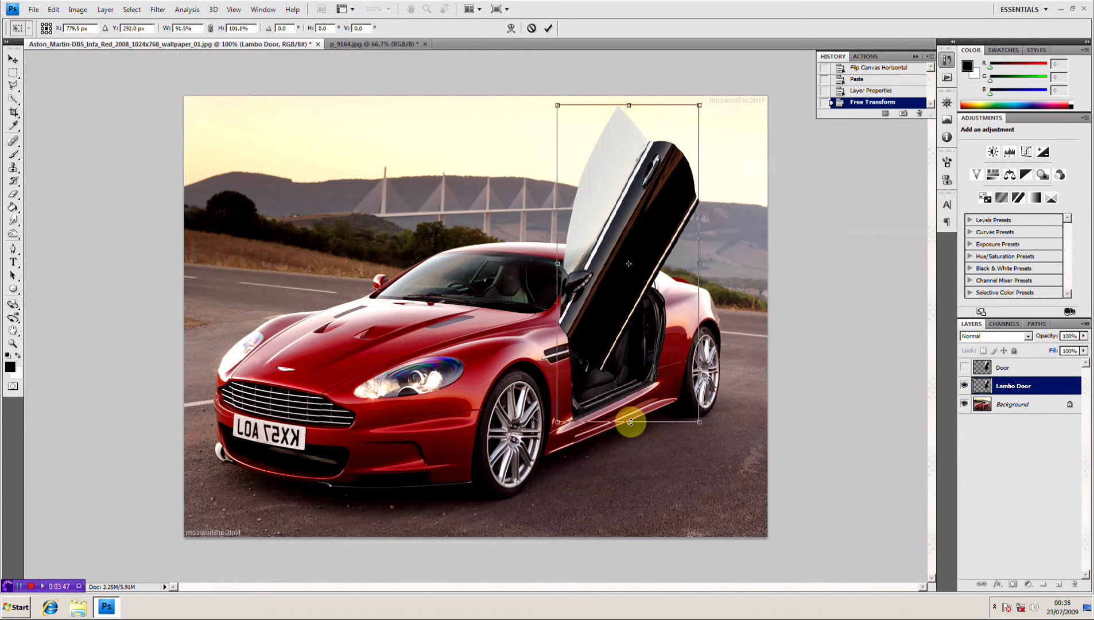
{"action": "key", "text": "Return"}
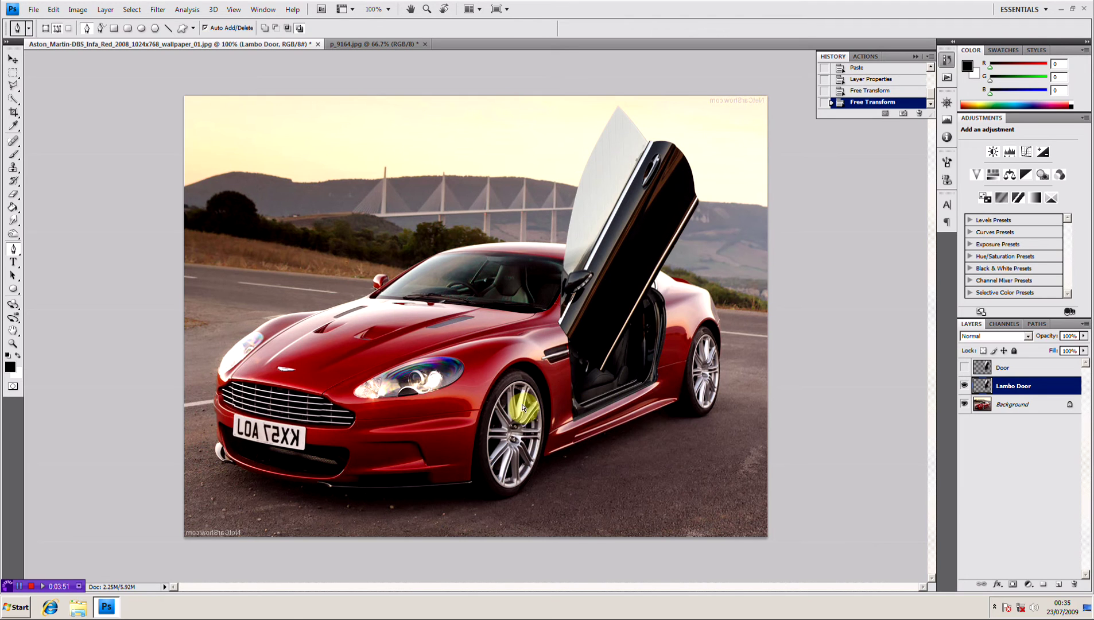
- Free-transform the Lambo Door layer once more, stretching it to about 100.4% width at 100% height, and apply the transformation
{"action": "key", "text": "ctrl+t"}
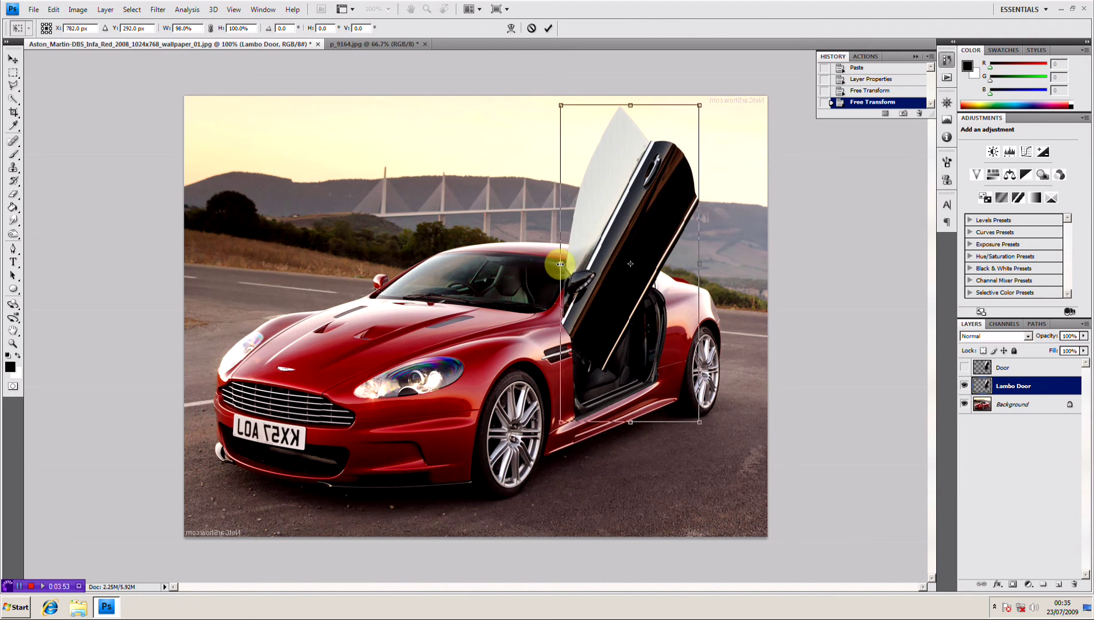
{"action": "left_click_drag", "start_coordinate": [556, 264], "coordinate": [556, 264]}
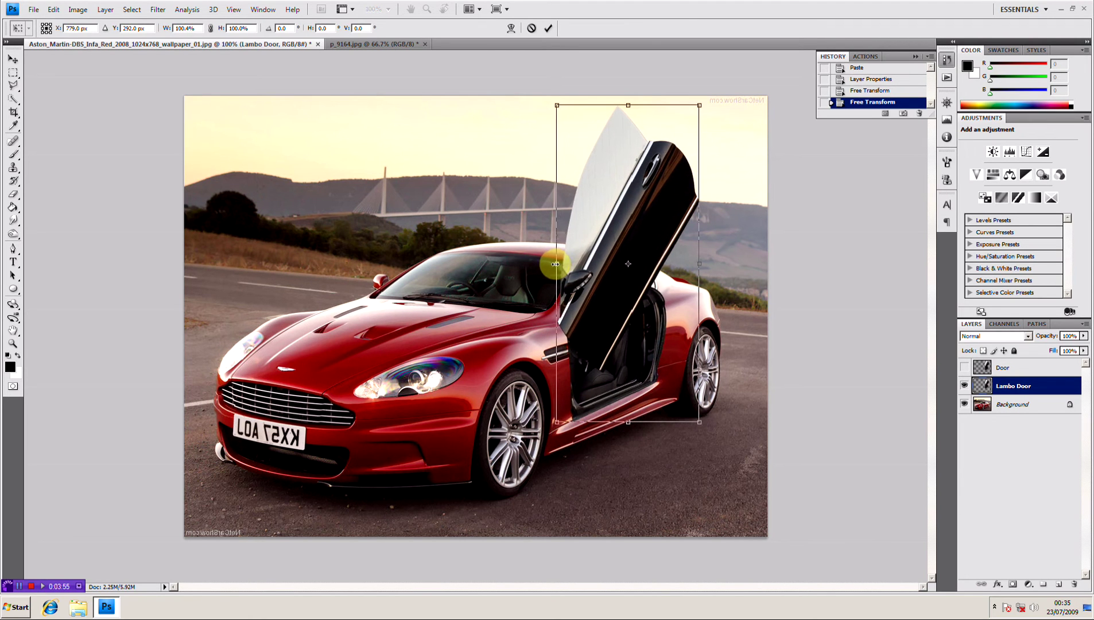
{"action": "key", "text": "Return"}
{"action": "key", "text": "p"}
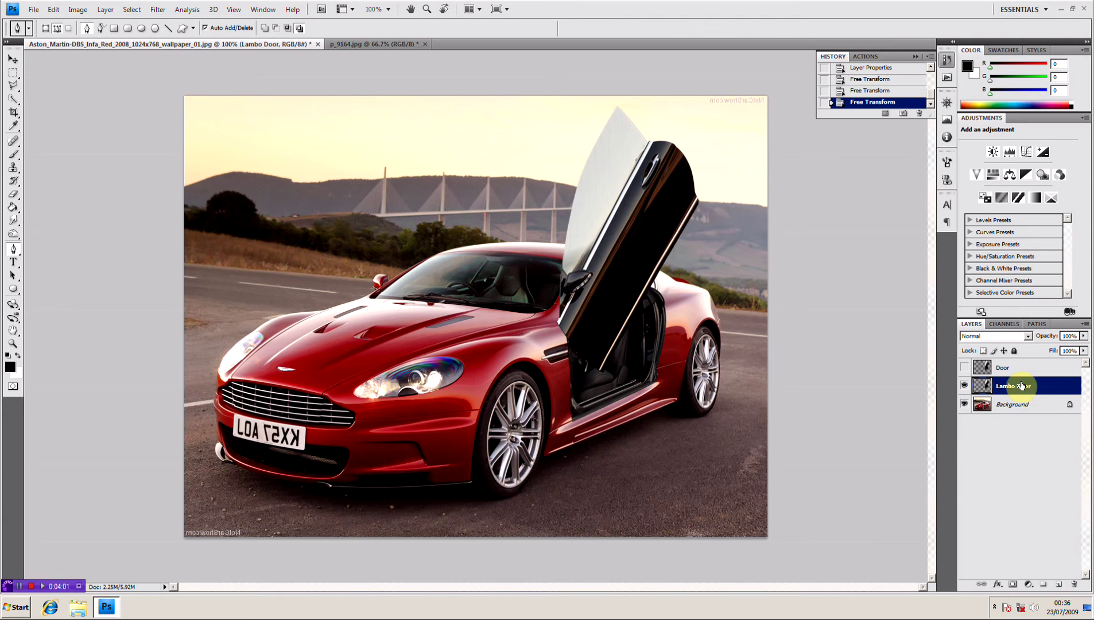
- Delete the Lambo Door layer and show the Door layer over the red car instead
{"action": "key", "text": "Delete"}
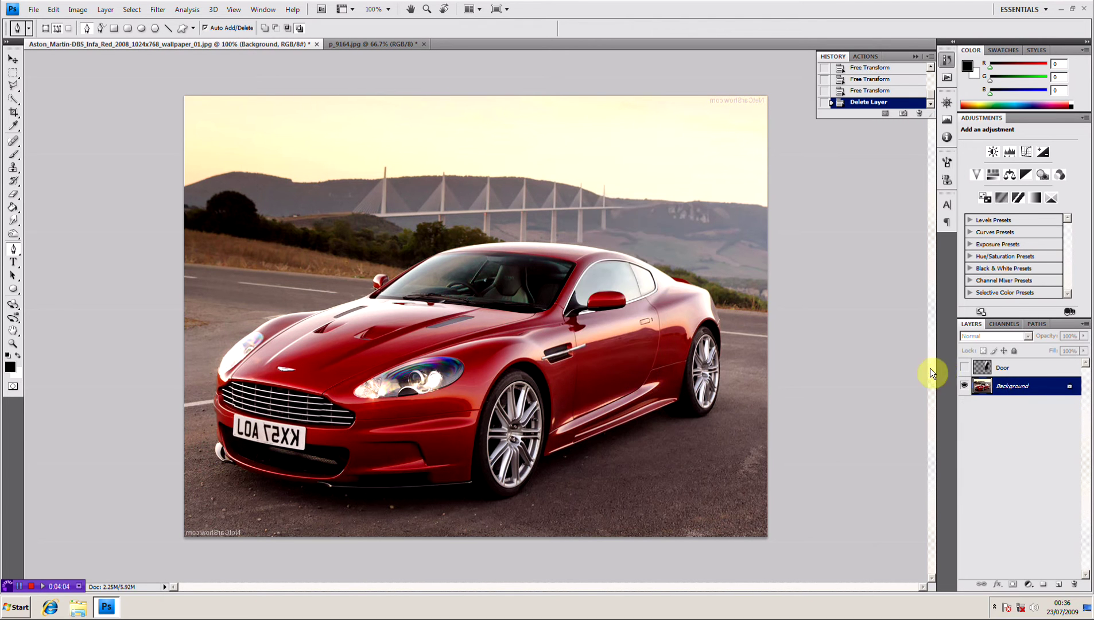
{"action": "left_click", "coordinate": [964, 368]}
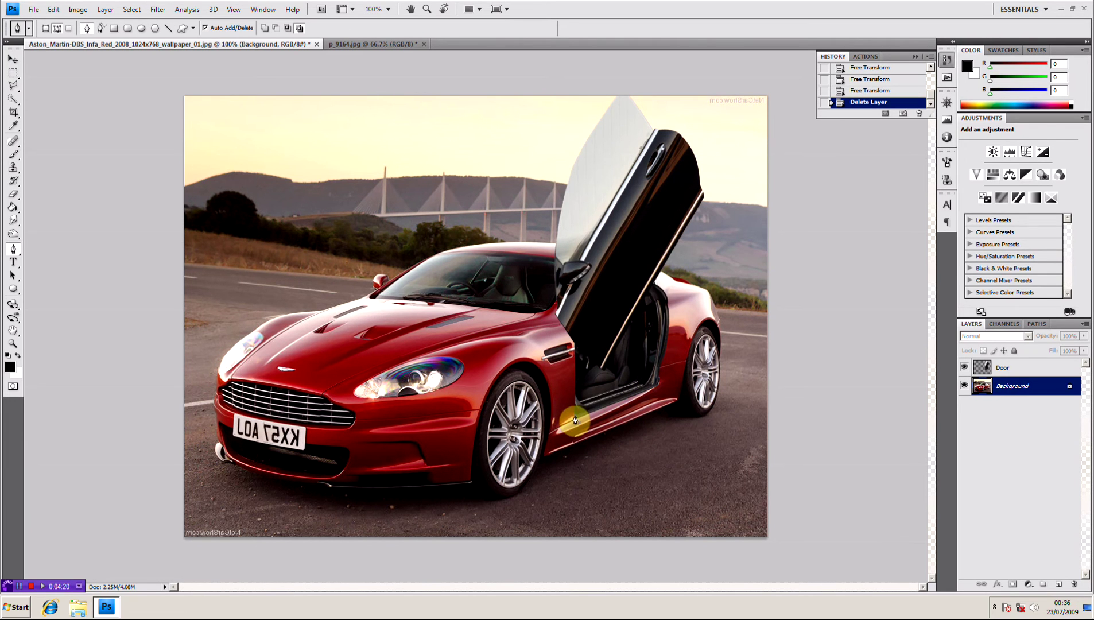
- On the Door layer, smudge the lower front corner of the door opening at 26% strength to blend it into the bodywork
{"action": "key", "text": "ctrl+plus"}
{"action": "key", "text": "ctrl+plus"}
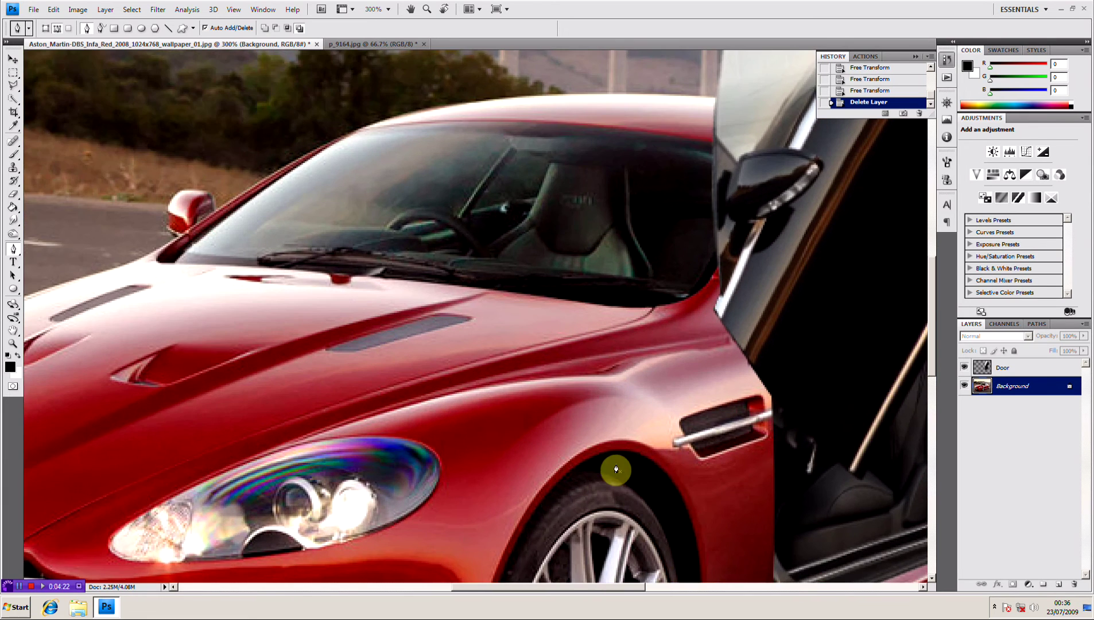
{"action": "scroll", "coordinate": [625, 425], "scroll_direction": "down", "scroll_amount": 3}
{"action": "scroll", "coordinate": [626, 425], "scroll_direction": "right", "scroll_amount": 4}
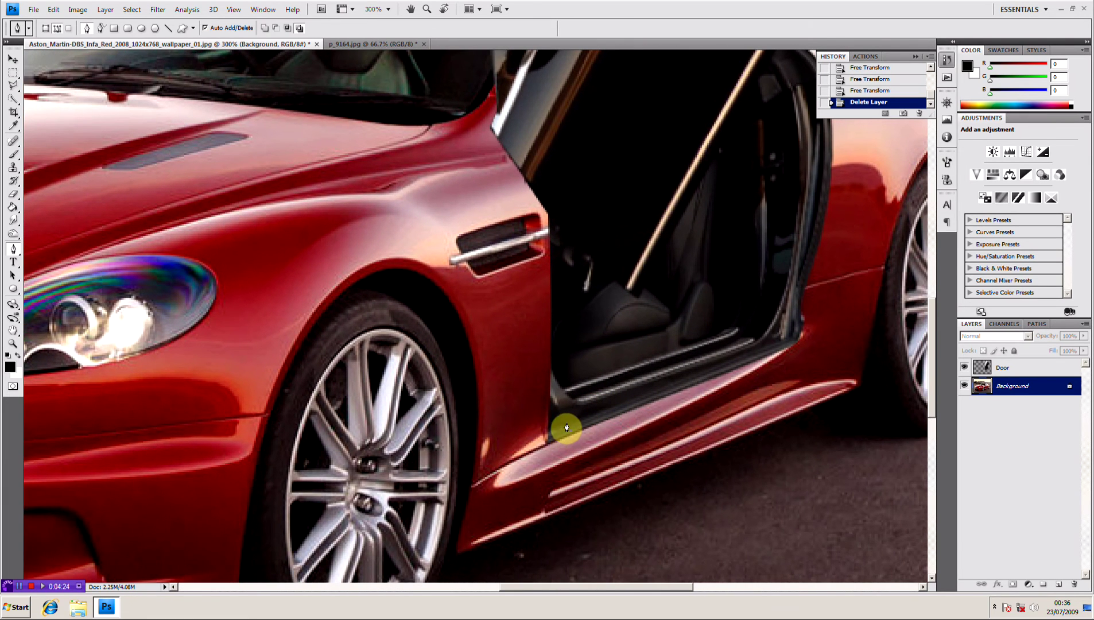
{"action": "left_click", "coordinate": [1033, 370]}
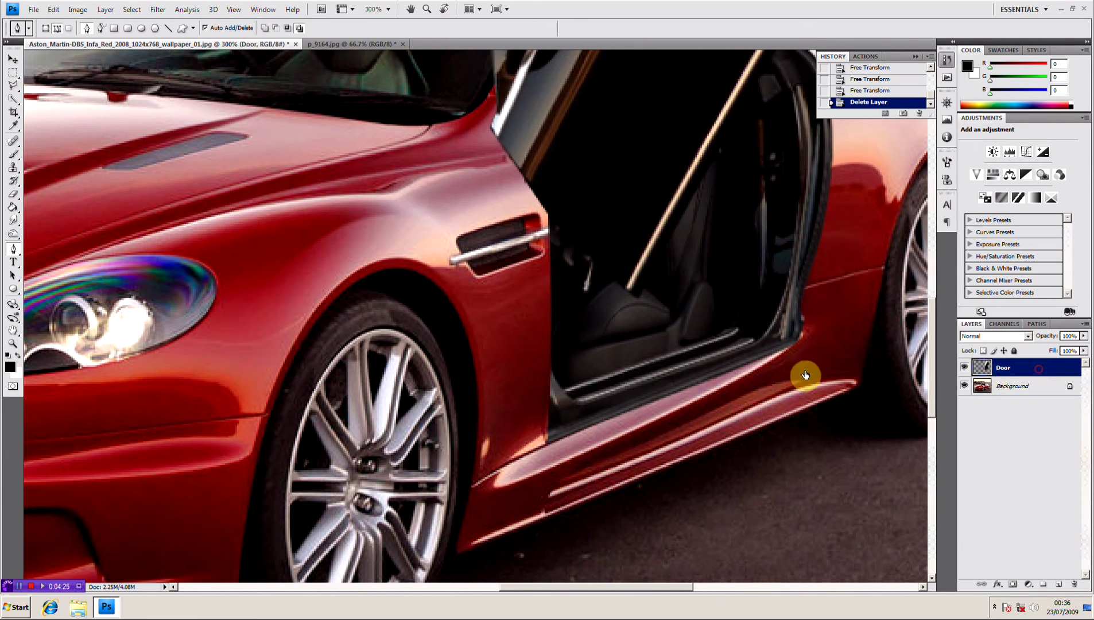
{"action": "left_click", "coordinate": [13, 235]}
{"action": "left_click", "coordinate": [14, 222]}
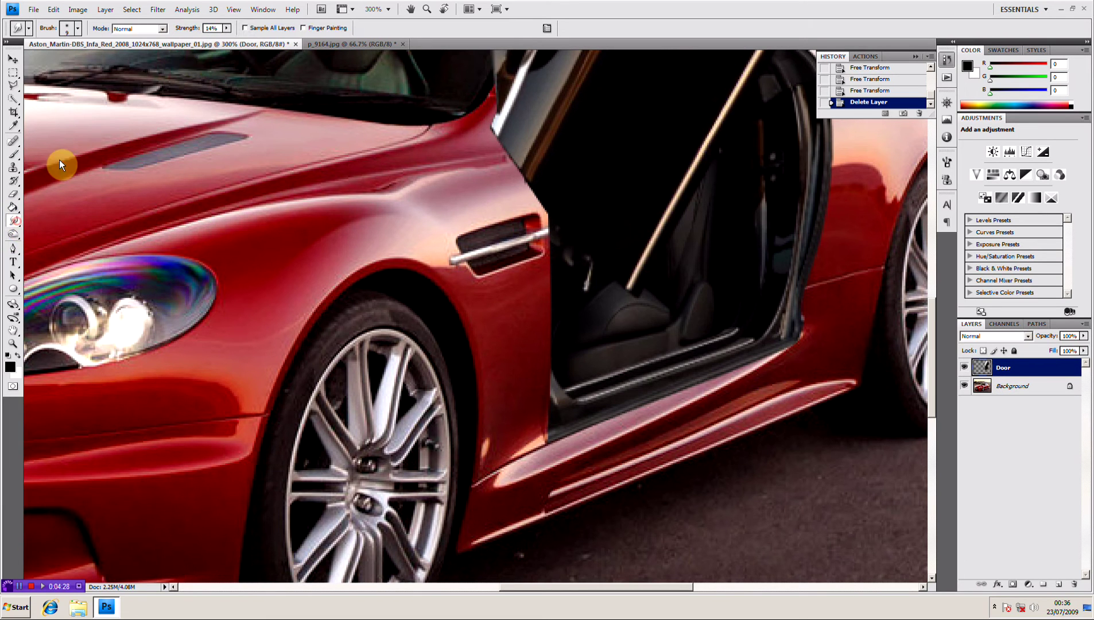
{"action": "left_click_drag", "start_coordinate": [231, 40], "coordinate": [234, 41]}
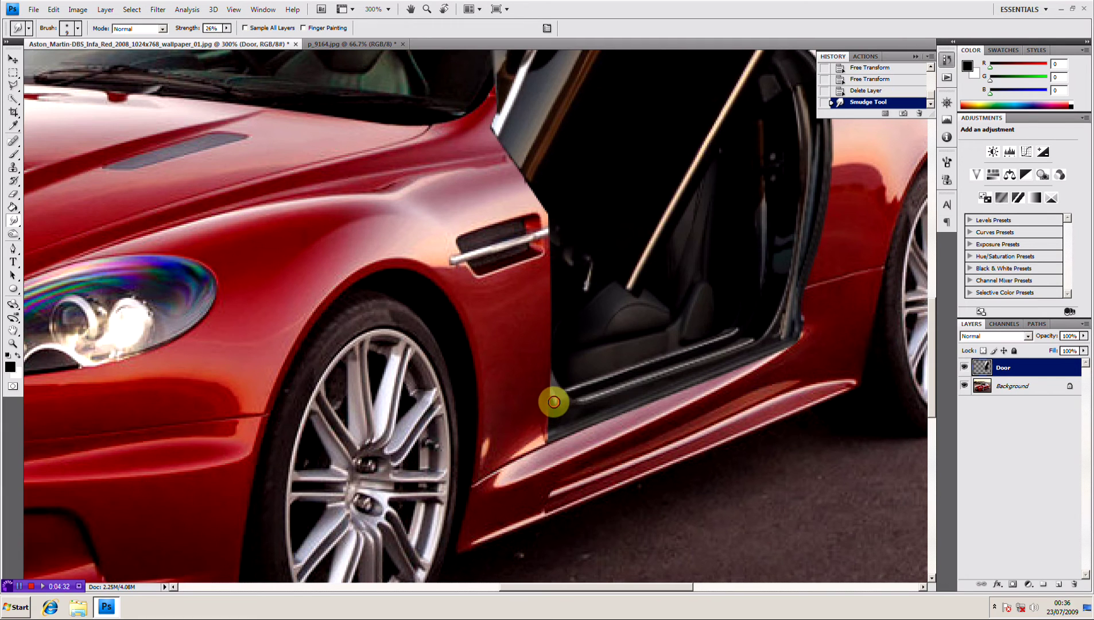
{"action": "left_click_drag", "start_coordinate": [554, 402], "coordinate": [553, 415]}
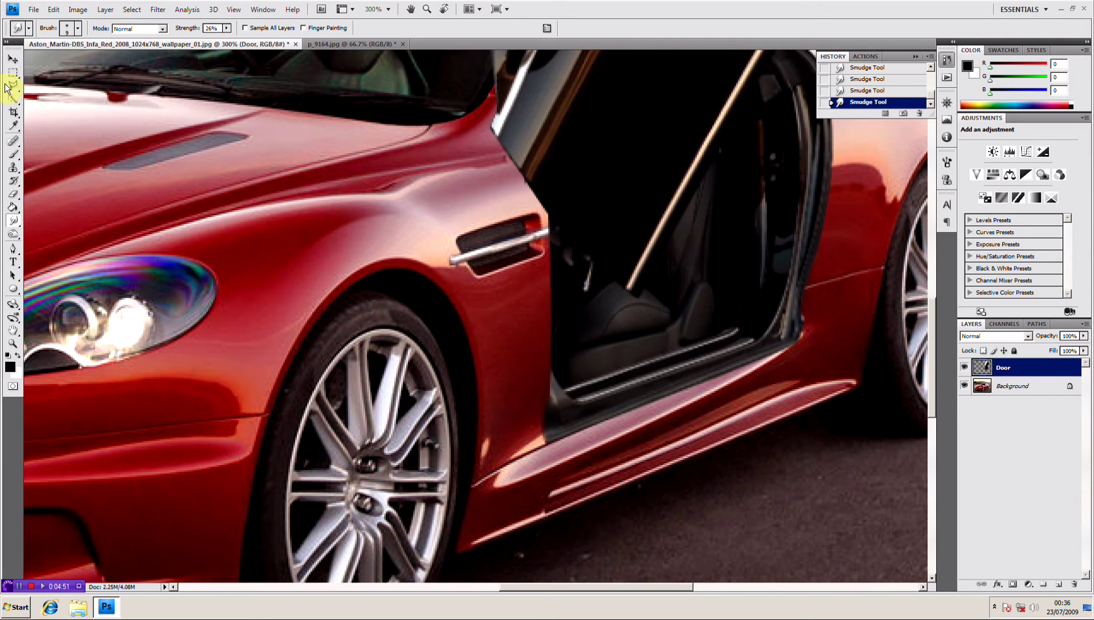
- Burn the Door layer's lower front corner with a size 5 brush, Range Shadows and 32% exposure
{"action": "left_click", "coordinate": [10, 236]}
{"action": "left_click", "coordinate": [42, 243]}
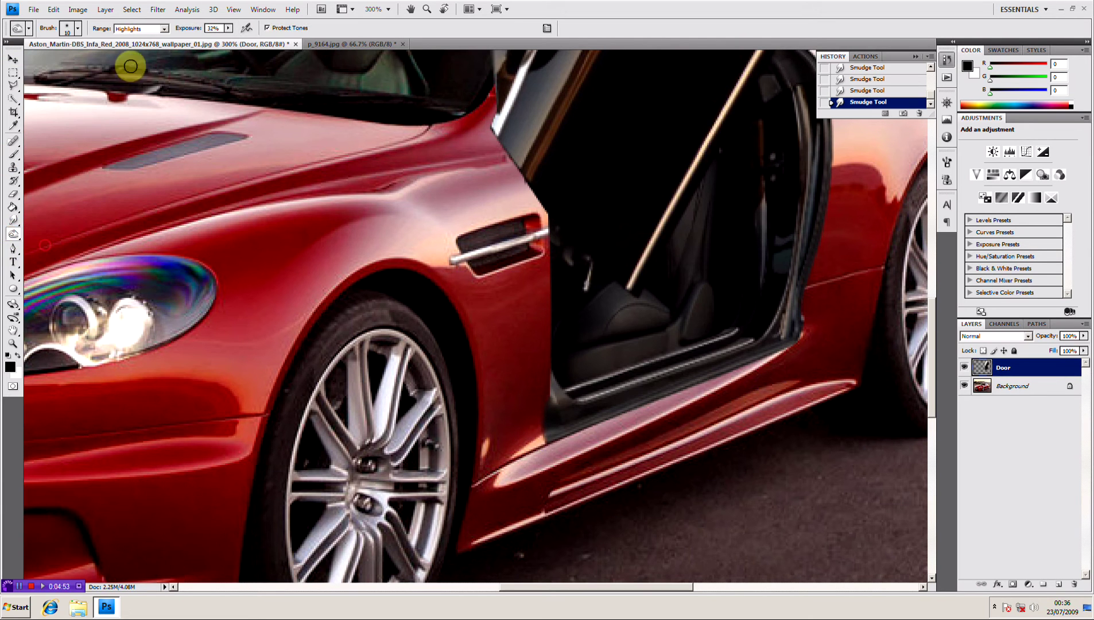
{"action": "left_click", "coordinate": [153, 29]}
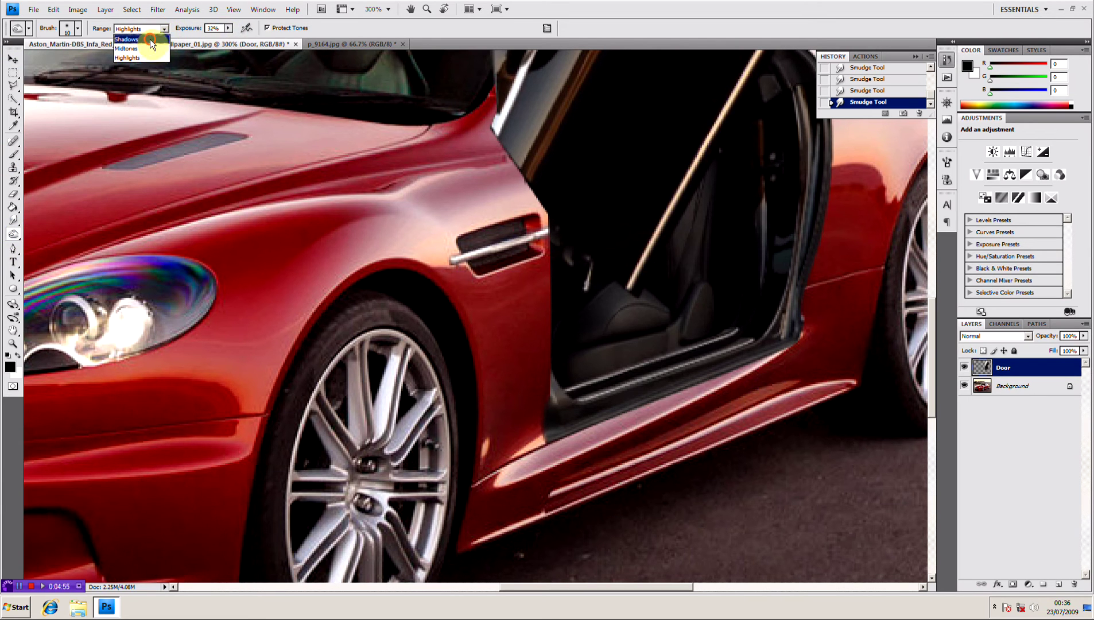
{"action": "left_click", "coordinate": [140, 37]}
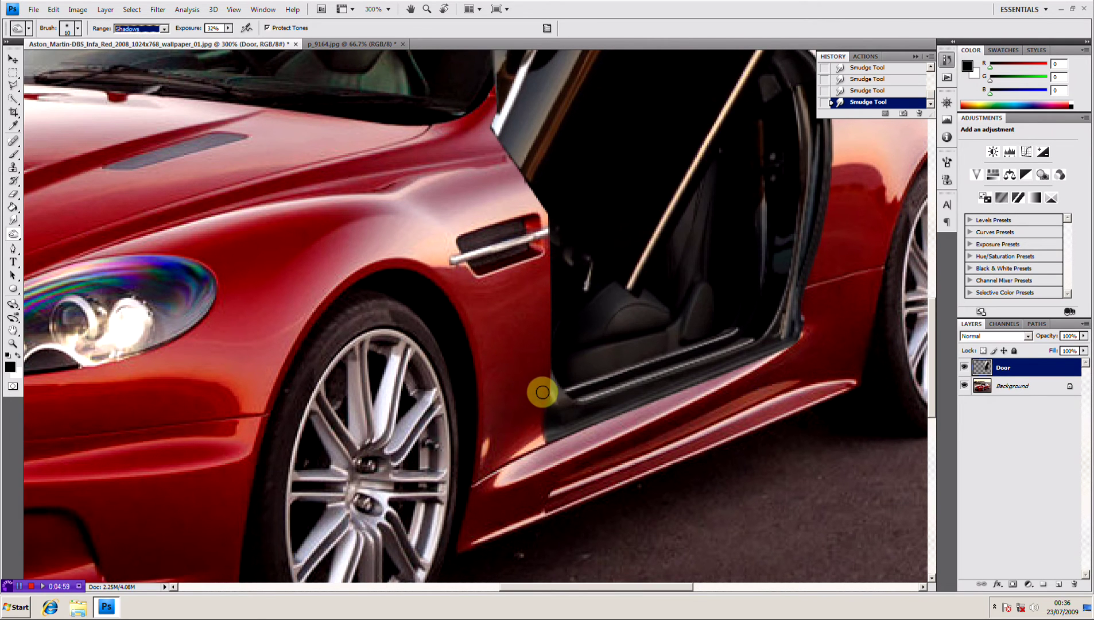
{"action": "key", "text": "bracketleft"}
{"action": "key", "text": "bracketleft"}
{"action": "key", "text": "bracketleft"}
{"action": "left_click_drag", "start_coordinate": [542, 392], "coordinate": [542, 395]}
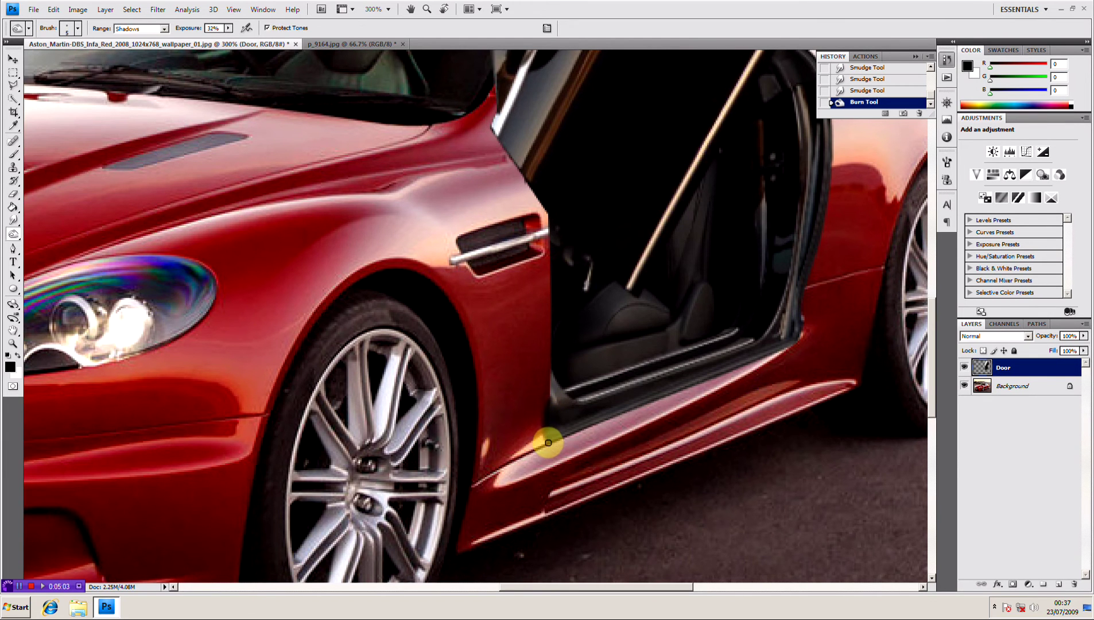
{"action": "left_click_drag", "start_coordinate": [545, 441], "coordinate": [552, 439]}
- Remove the Burn Tool strokes from the history, going back to the last smudge
{"action": "key", "text": "ctrl+minus"}
{"action": "key", "text": "ctrl+minus"}
{"action": "key", "text": "ctrl+minus"}
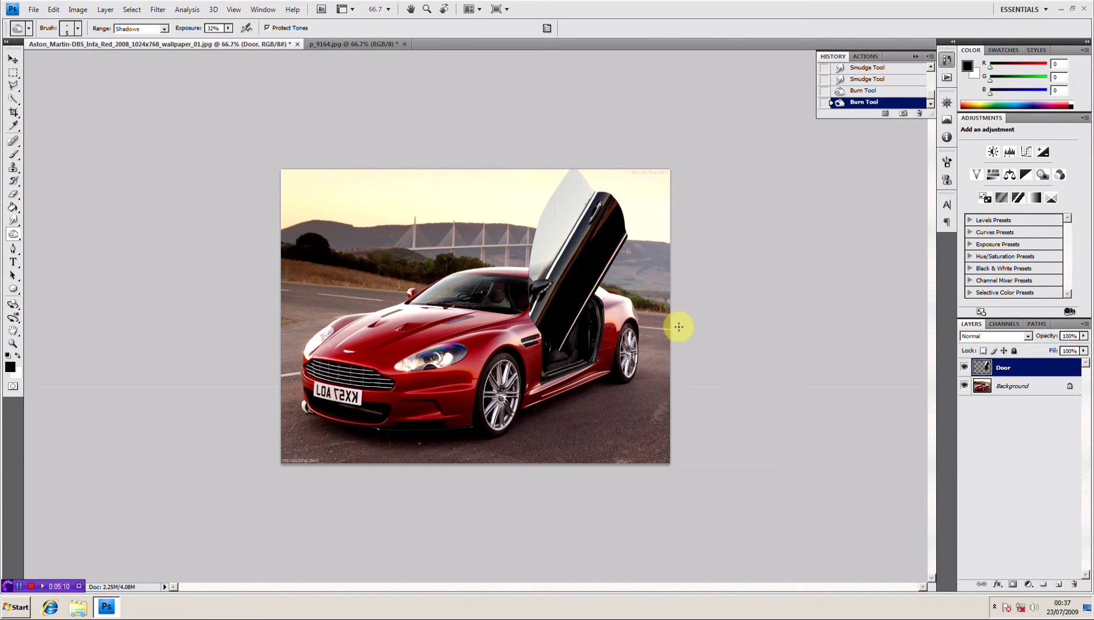
{"action": "left_click", "coordinate": [893, 92]}
{"action": "left_click", "coordinate": [920, 113]}
{"action": "left_click", "coordinate": [526, 227]}
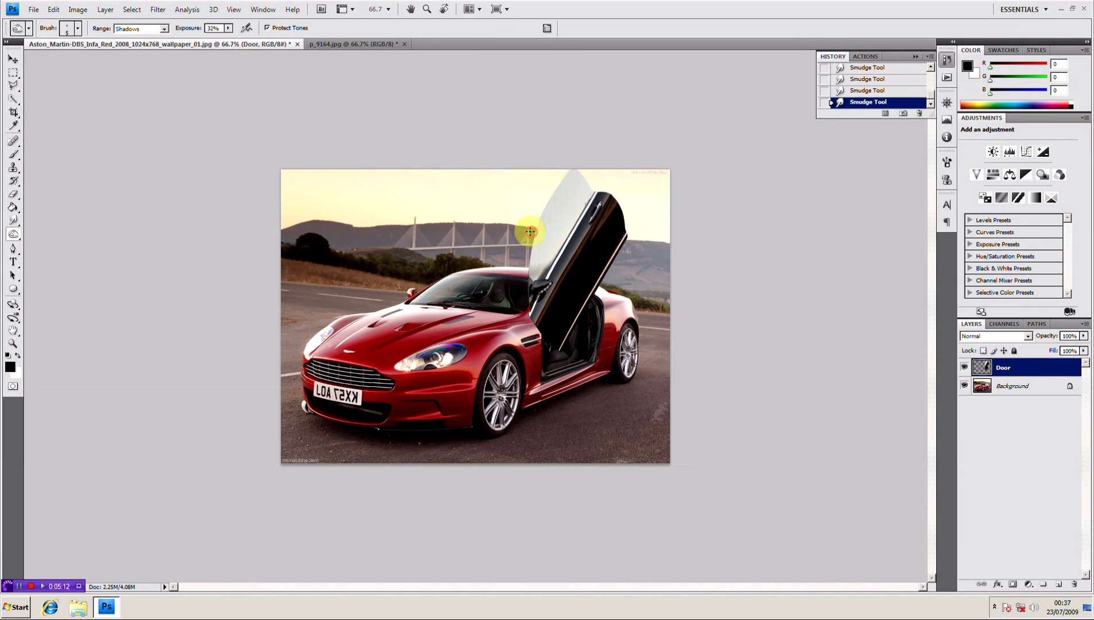
- Outline the excess at the door opening's lower rear corner with the Pen tool, turn it into a 0-pixel-feather selection, clear it and deselect
{"action": "key", "text": "ctrl+plus"}
{"action": "key", "text": "ctrl+plus"}
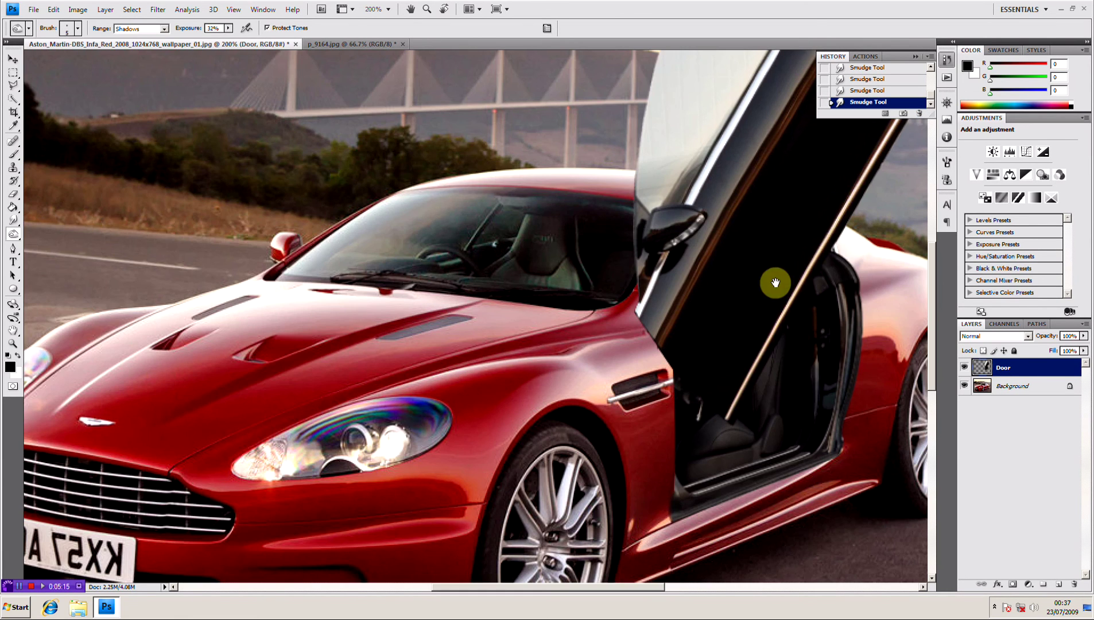
{"action": "left_click_drag", "start_coordinate": [775, 283], "coordinate": [589, 333]}
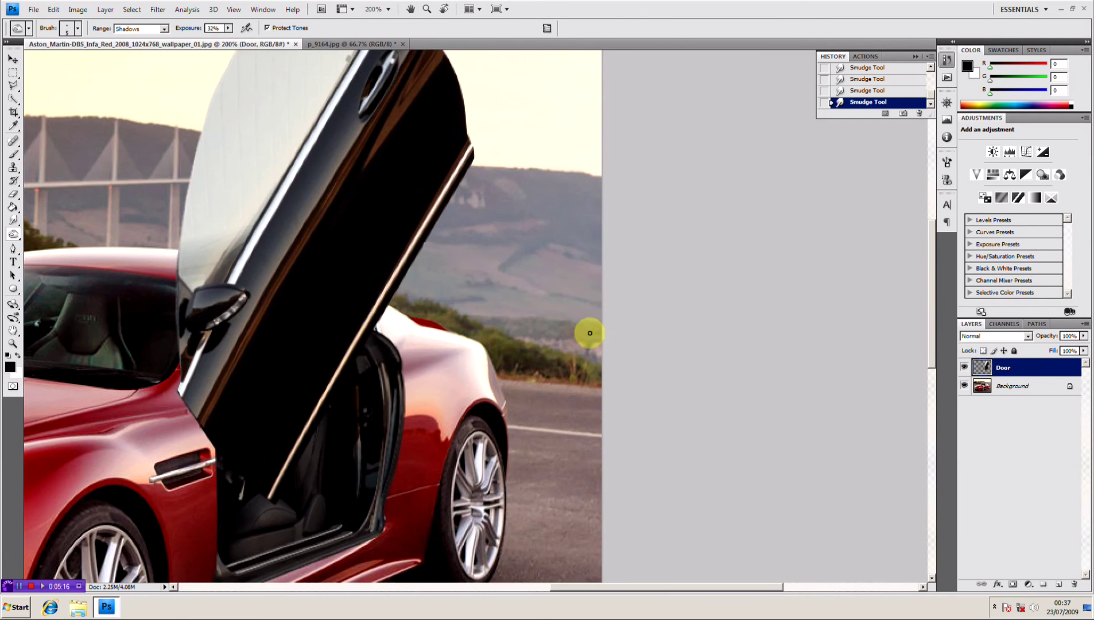
{"action": "key", "text": "ctrl+plus"}
{"action": "mouse_move", "coordinate": [303, 362]}
{"action": "left_mouse_down"}
{"action": "mouse_move", "coordinate": [316, 291]}
{"action": "mouse_move", "coordinate": [268, 307]}
{"action": "mouse_move", "coordinate": [372, 433]}
{"action": "mouse_move", "coordinate": [381, 356]}
{"action": "left_mouse_up"}
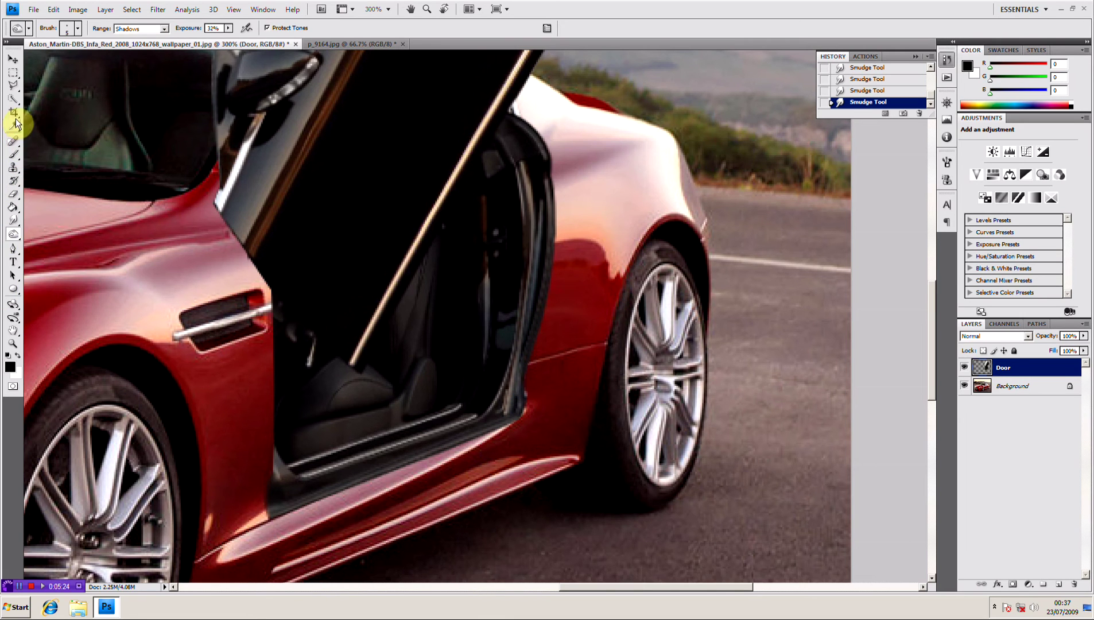
{"action": "left_click", "coordinate": [12, 248]}
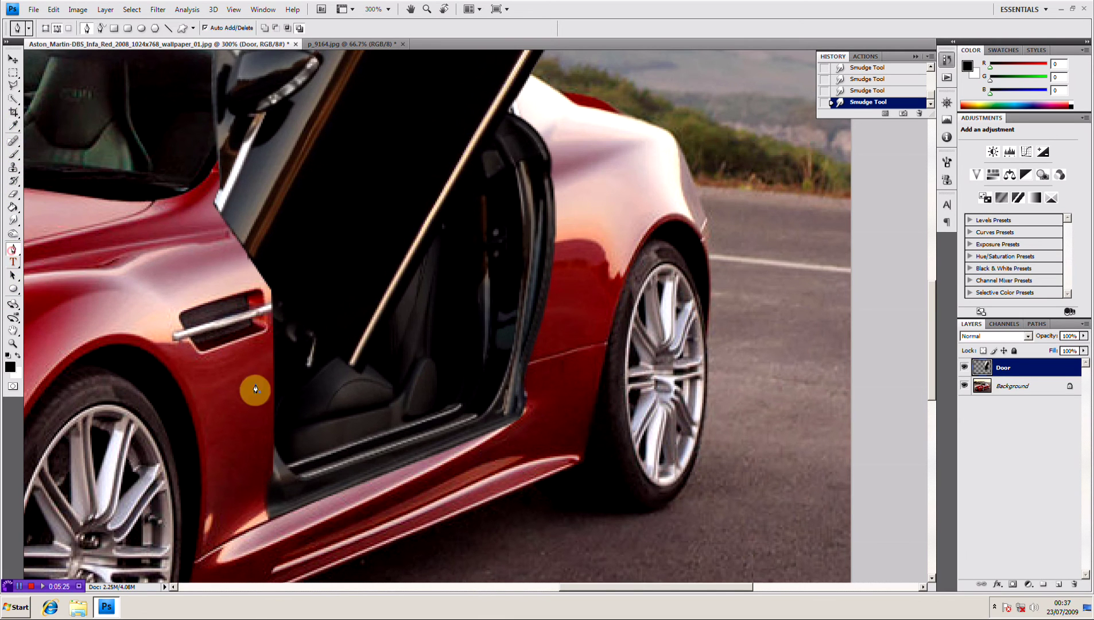
{"action": "left_click", "coordinate": [524, 385]}
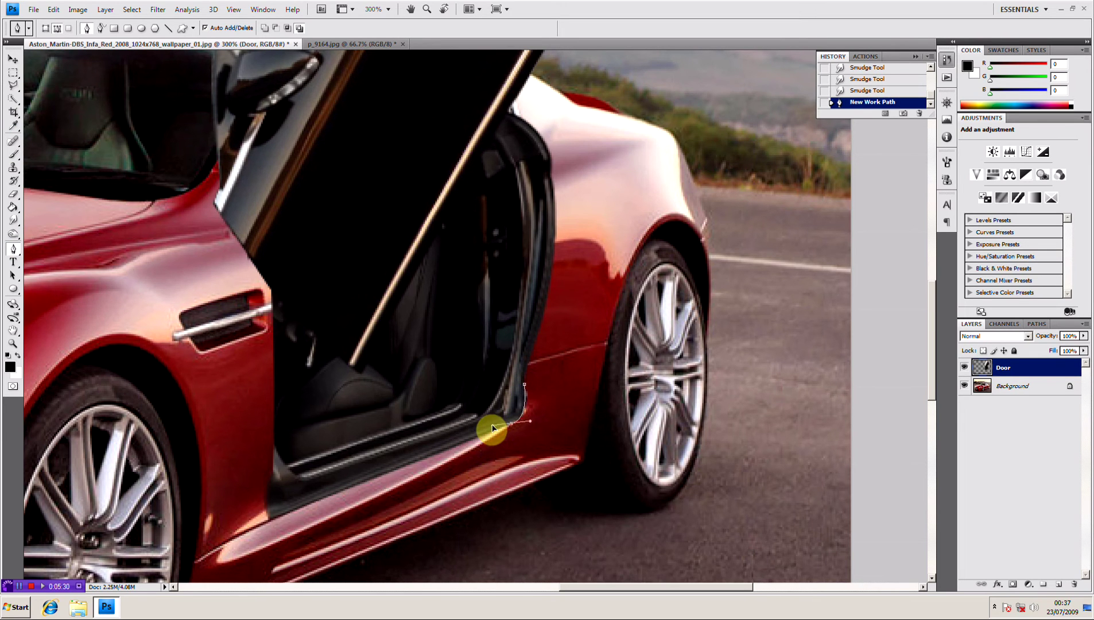
{"action": "left_click", "coordinate": [537, 430]}
{"action": "right_click", "coordinate": [533, 404]}
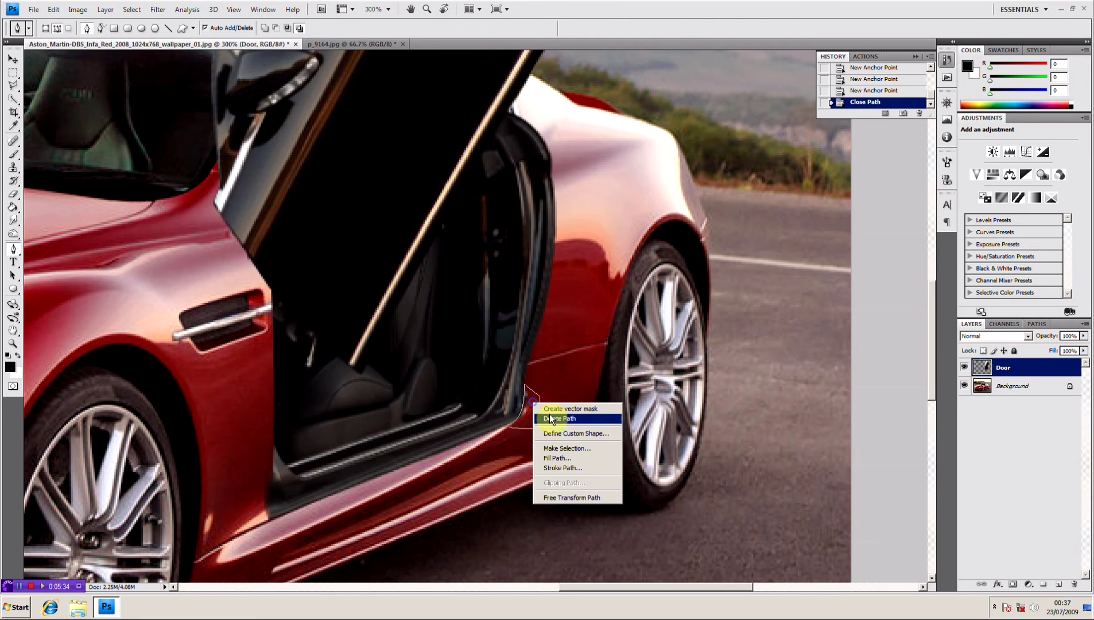
{"action": "left_click", "coordinate": [588, 449]}
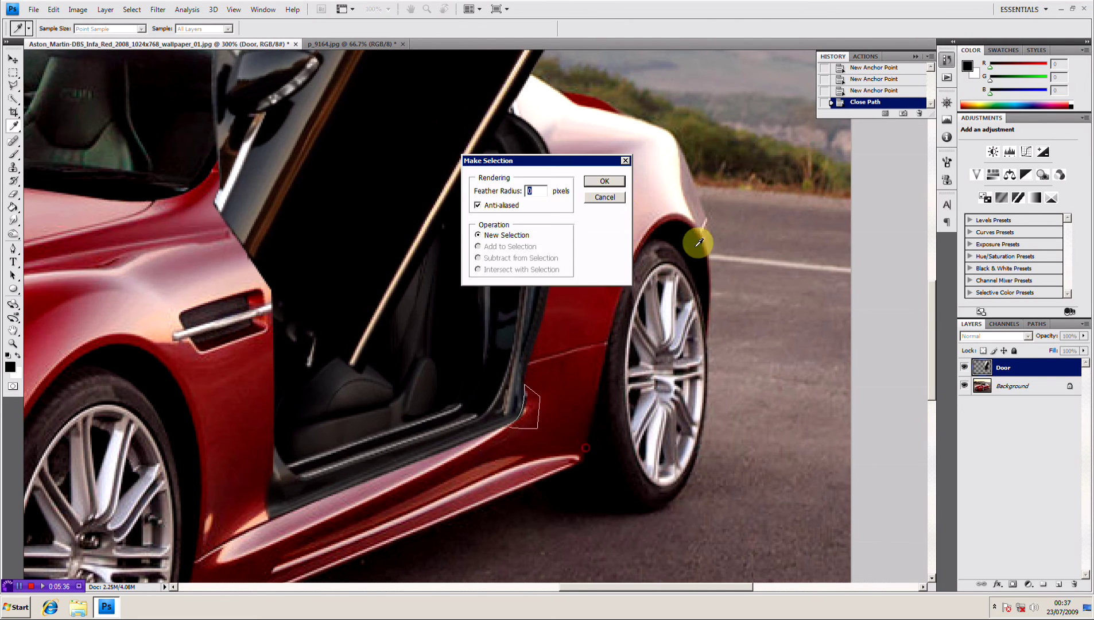
{"action": "left_click", "coordinate": [607, 182]}
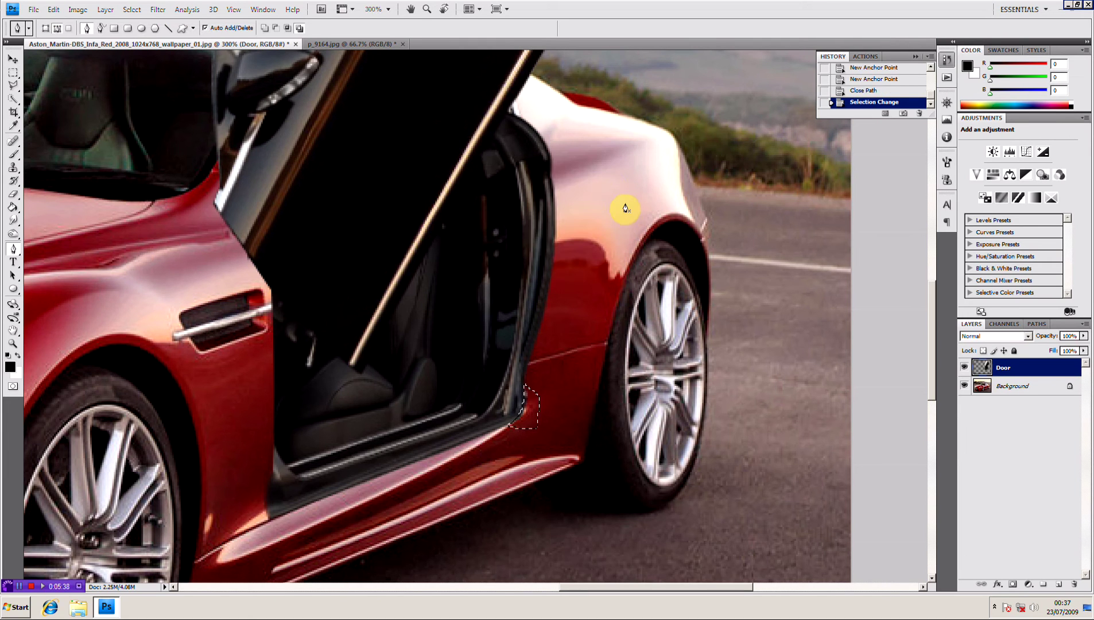
{"action": "key", "text": "Delete"}
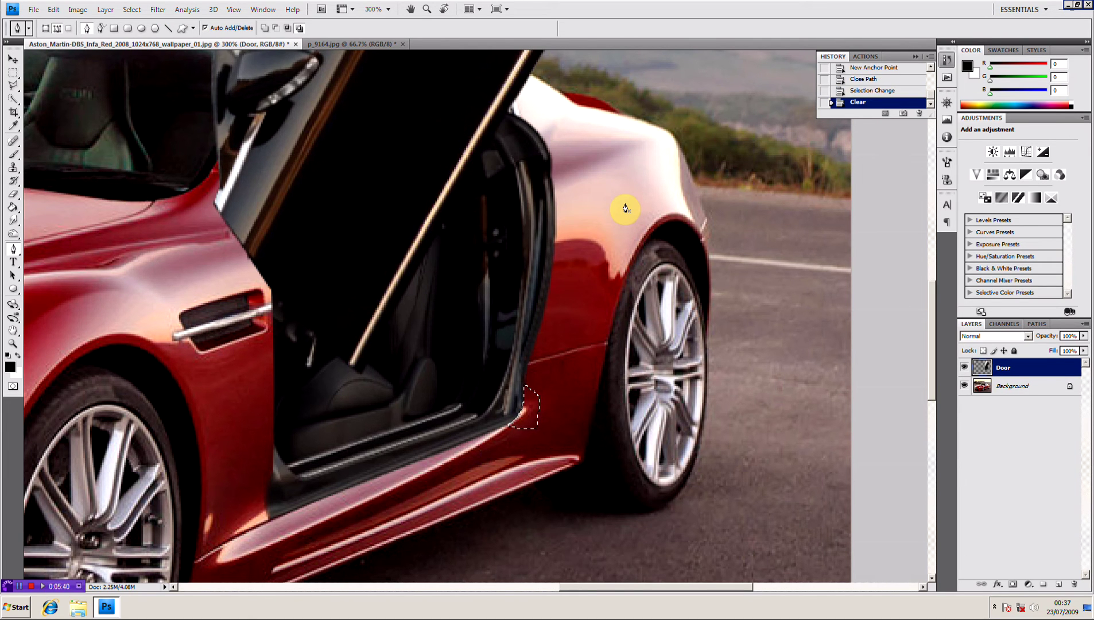
{"action": "key", "text": "ctrl+d"}
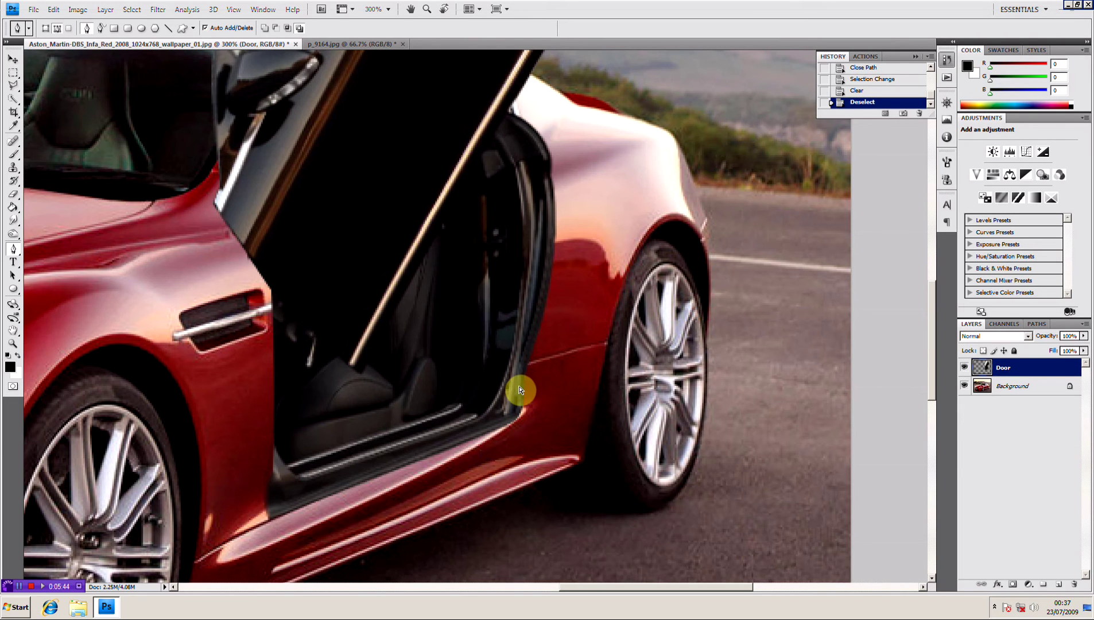
- On the Background layer, paint the front fender's edge along the open door with dark red sampled from the bodywork at 8% brush opacity
{"action": "key", "text": "ctrl+minus"}
{"action": "key", "text": "ctrl+minus"}
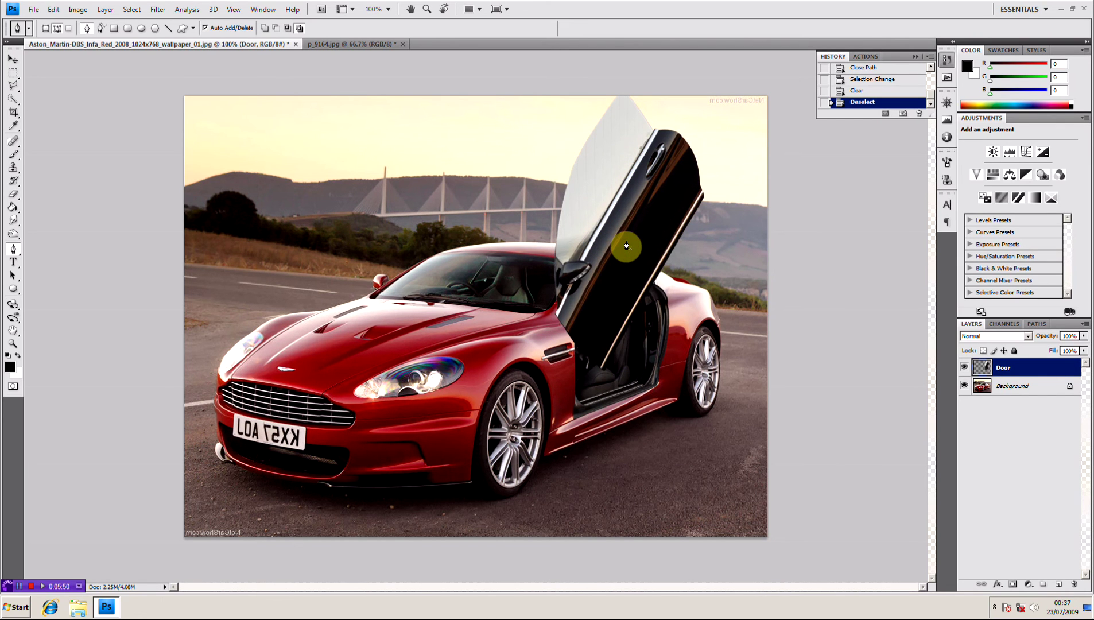
{"action": "key", "text": "ctrl+plus"}
{"action": "key", "text": "ctrl+plus"}
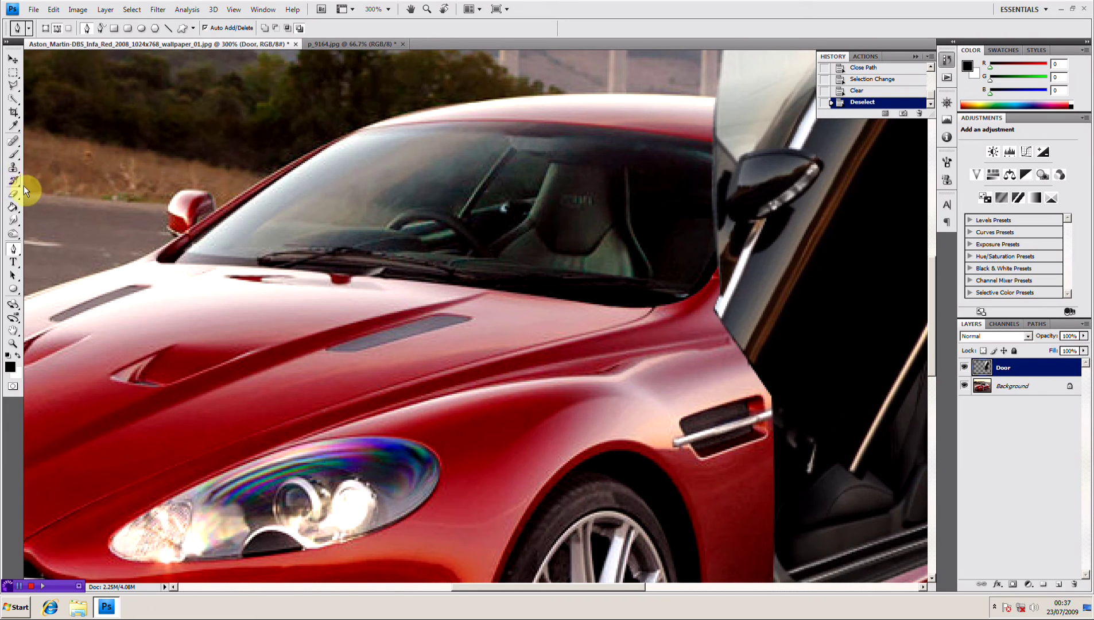
{"action": "left_click", "coordinate": [17, 155]}
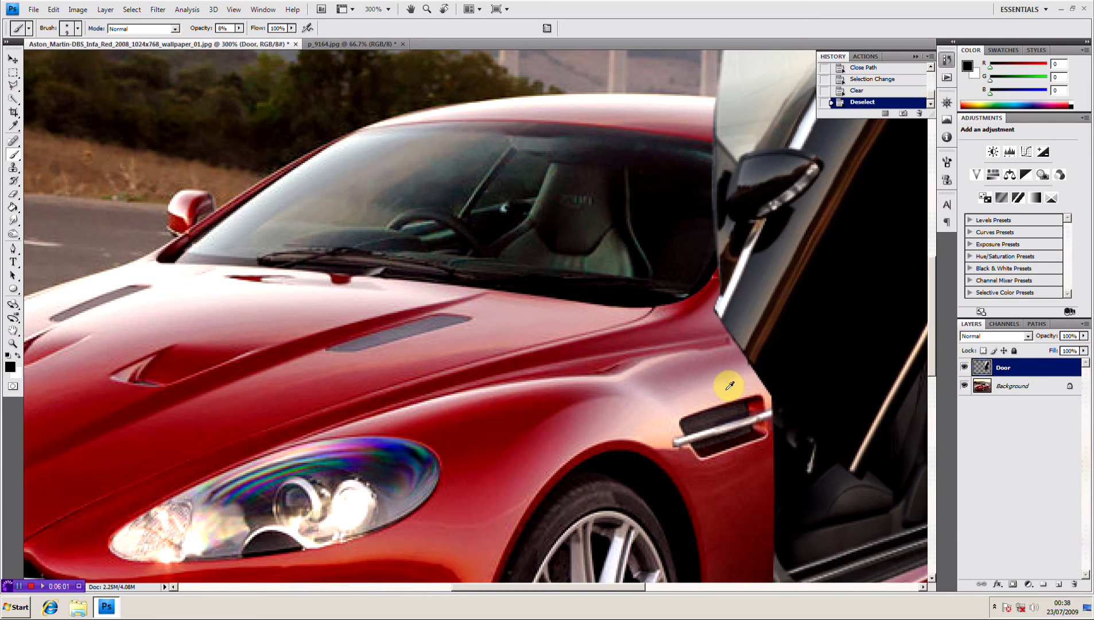
{"action": "left_click", "coordinate": [530, 402], "text": "alt"}
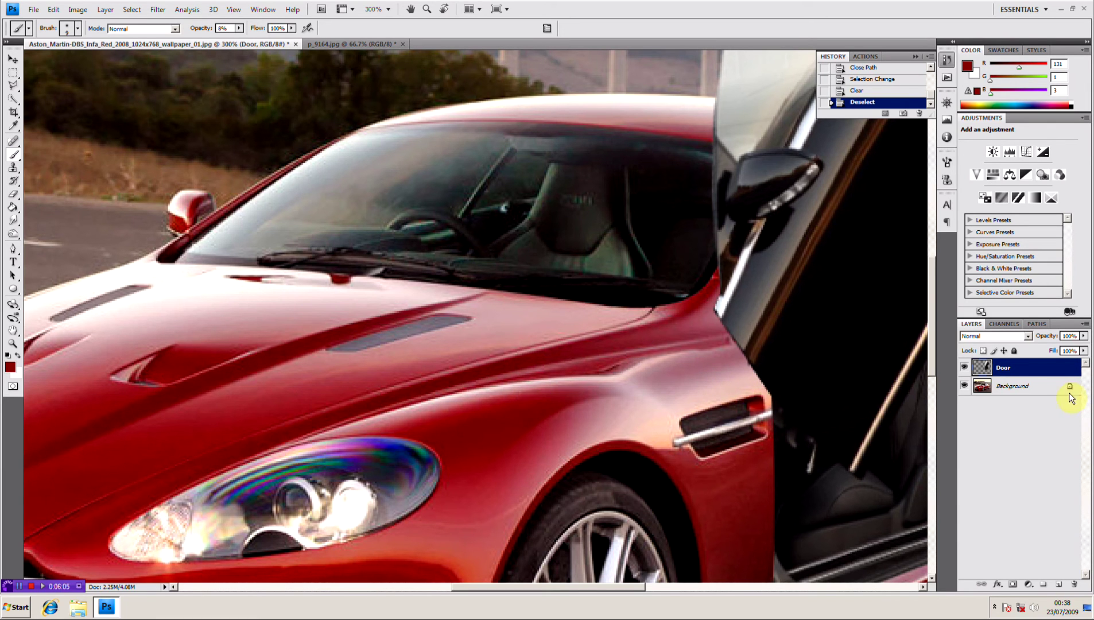
{"action": "left_click", "coordinate": [1023, 388]}
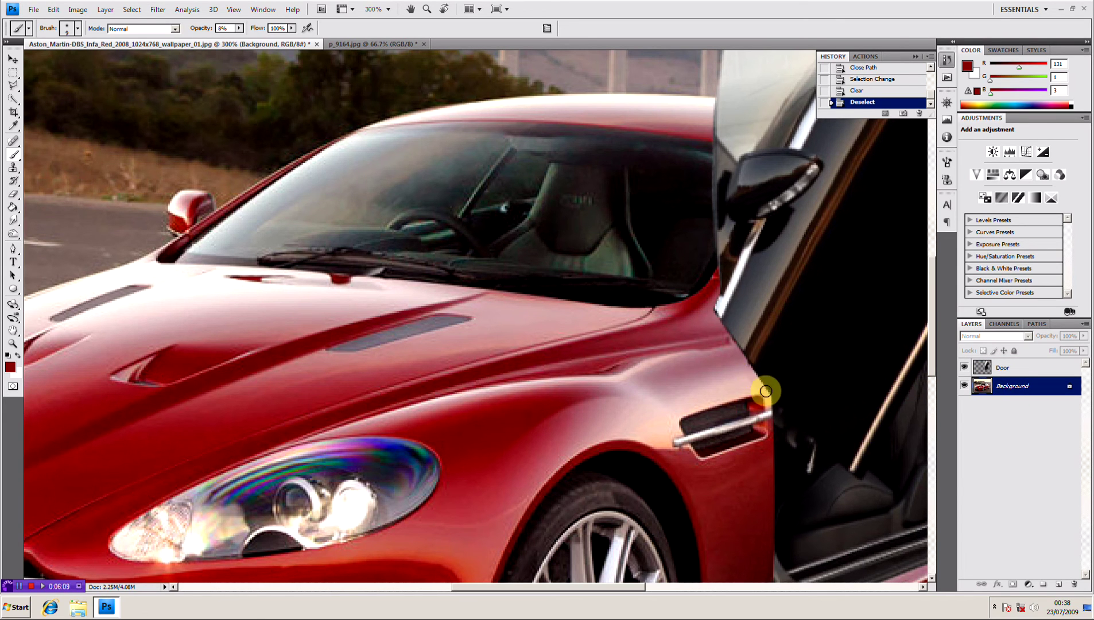
{"action": "left_click_drag", "start_coordinate": [734, 340], "coordinate": [713, 294]}
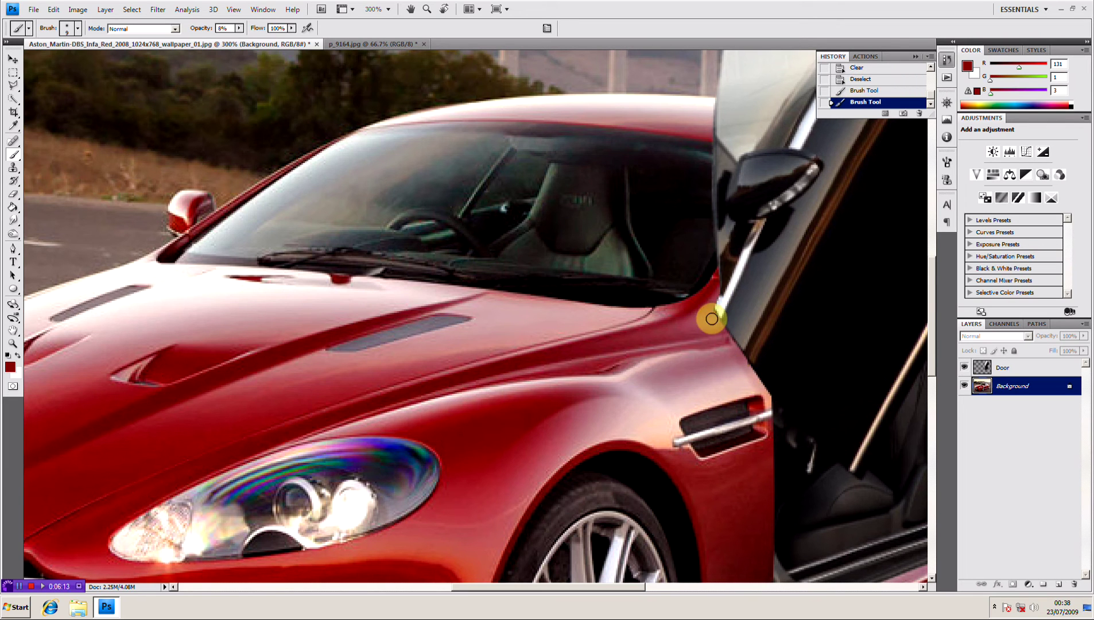
{"action": "mouse_move", "coordinate": [761, 381]}
{"action": "left_mouse_down"}
{"action": "mouse_move", "coordinate": [716, 318]}
{"action": "mouse_move", "coordinate": [717, 296]}
{"action": "mouse_move", "coordinate": [716, 316]}
{"action": "mouse_move", "coordinate": [766, 391]}
{"action": "mouse_move", "coordinate": [706, 313]}
{"action": "left_mouse_up"}
{"action": "left_click", "coordinate": [758, 376]}
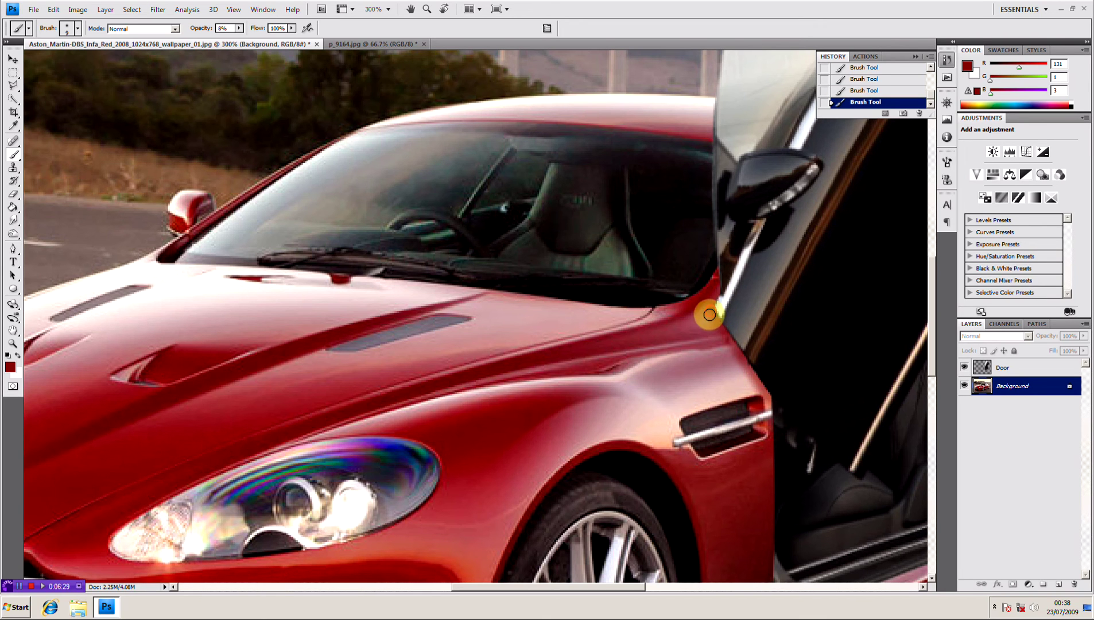
- Lower the brush opacity to 7% and paint more red over the fender edge between the side vent and the windscreen corner
{"action": "left_click", "coordinate": [239, 28]}
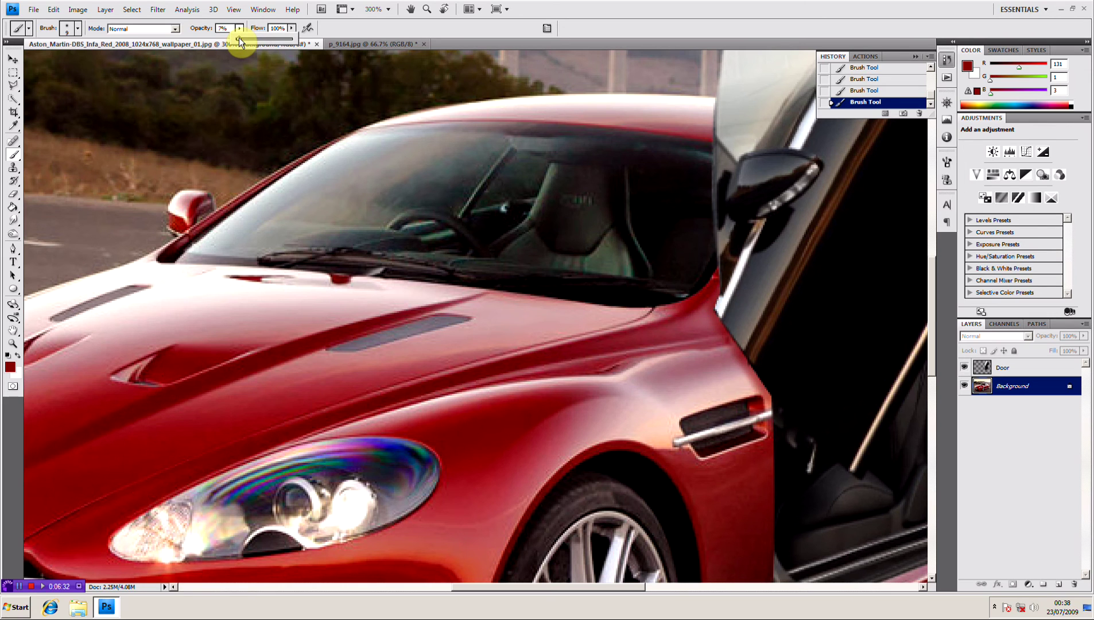
{"action": "left_click", "coordinate": [748, 371]}
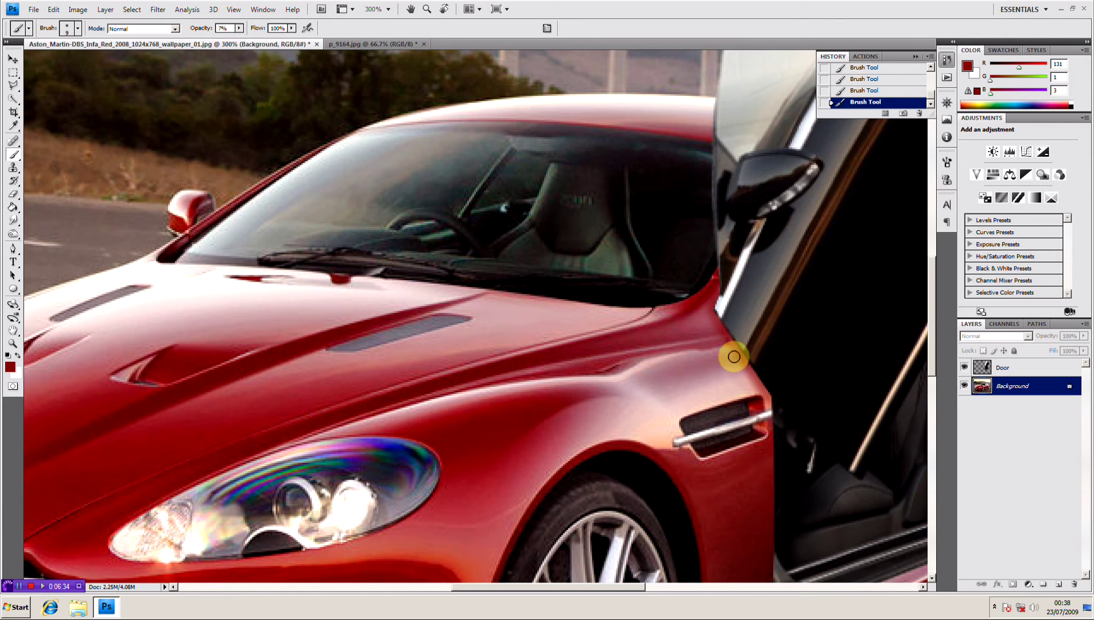
{"action": "mouse_move", "coordinate": [735, 357]}
{"action": "left_mouse_down"}
{"action": "mouse_move", "coordinate": [713, 293]}
{"action": "mouse_move", "coordinate": [754, 387]}
{"action": "mouse_move", "coordinate": [706, 308]}
{"action": "mouse_move", "coordinate": [770, 397]}
{"action": "mouse_move", "coordinate": [710, 310]}
{"action": "left_mouse_up"}
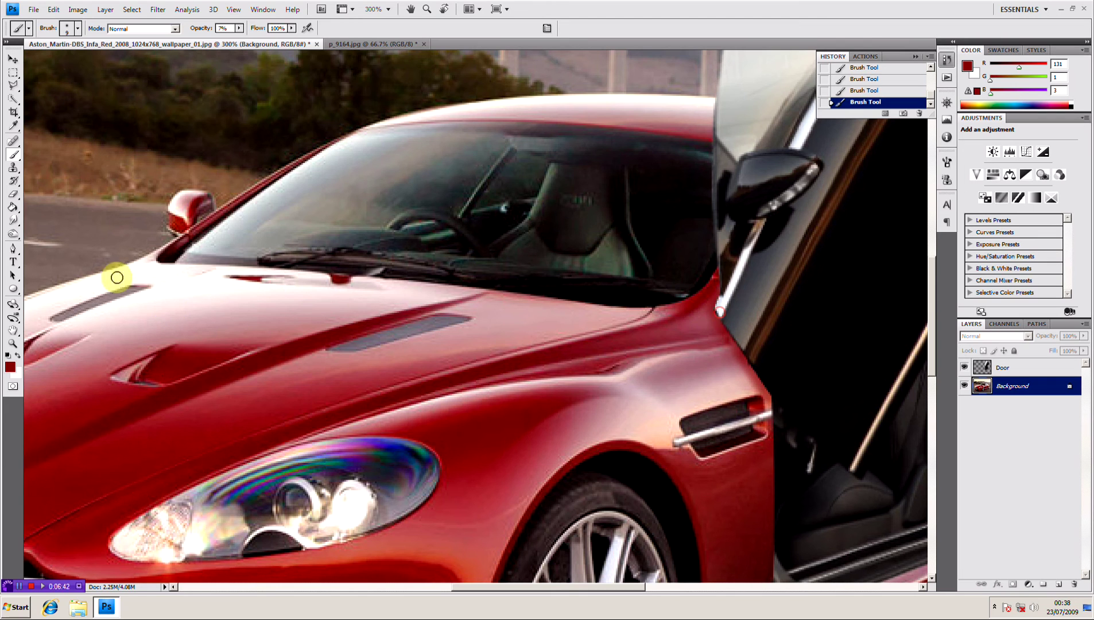
- Smudge the painted fender edge above the side vent on the Background layer at 26% strength
{"action": "left_click", "coordinate": [12, 220]}
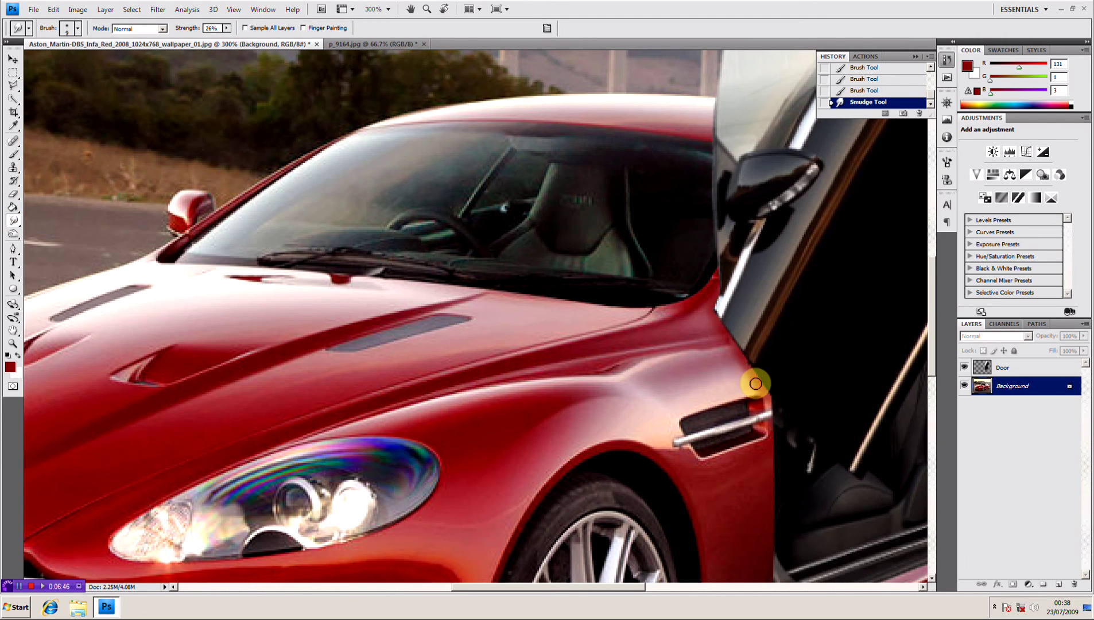
{"action": "mouse_move", "coordinate": [753, 377]}
{"action": "left_mouse_down"}
{"action": "mouse_move", "coordinate": [723, 357]}
{"action": "mouse_move", "coordinate": [719, 332]}
{"action": "mouse_move", "coordinate": [723, 344]}
{"action": "left_mouse_up"}
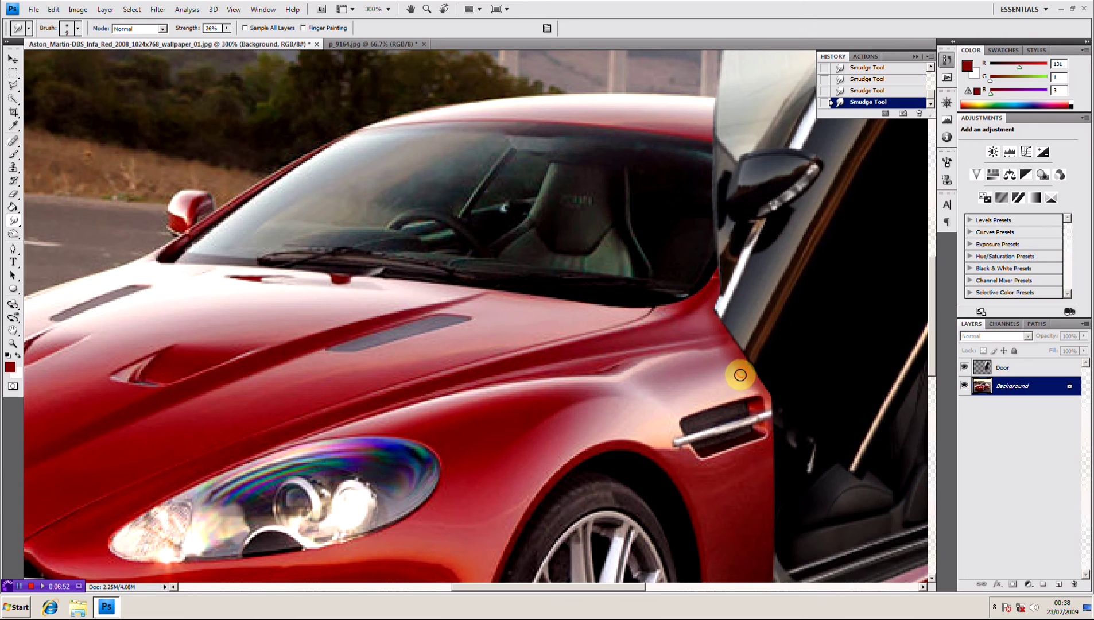
{"action": "mouse_move", "coordinate": [750, 394]}
{"action": "left_mouse_down"}
{"action": "mouse_move", "coordinate": [756, 433]}
{"action": "mouse_move", "coordinate": [757, 413]}
{"action": "mouse_move", "coordinate": [744, 407]}
{"action": "mouse_move", "coordinate": [757, 441]}
{"action": "mouse_move", "coordinate": [767, 395]}
{"action": "mouse_move", "coordinate": [742, 432]}
{"action": "mouse_move", "coordinate": [776, 396]}
{"action": "mouse_move", "coordinate": [741, 407]}
{"action": "mouse_move", "coordinate": [750, 443]}
{"action": "mouse_move", "coordinate": [764, 411]}
{"action": "mouse_move", "coordinate": [731, 402]}
{"action": "mouse_move", "coordinate": [698, 437]}
{"action": "mouse_move", "coordinate": [753, 385]}
{"action": "mouse_move", "coordinate": [736, 378]}
{"action": "mouse_move", "coordinate": [715, 325]}
{"action": "mouse_move", "coordinate": [735, 383]}
{"action": "left_mouse_up"}
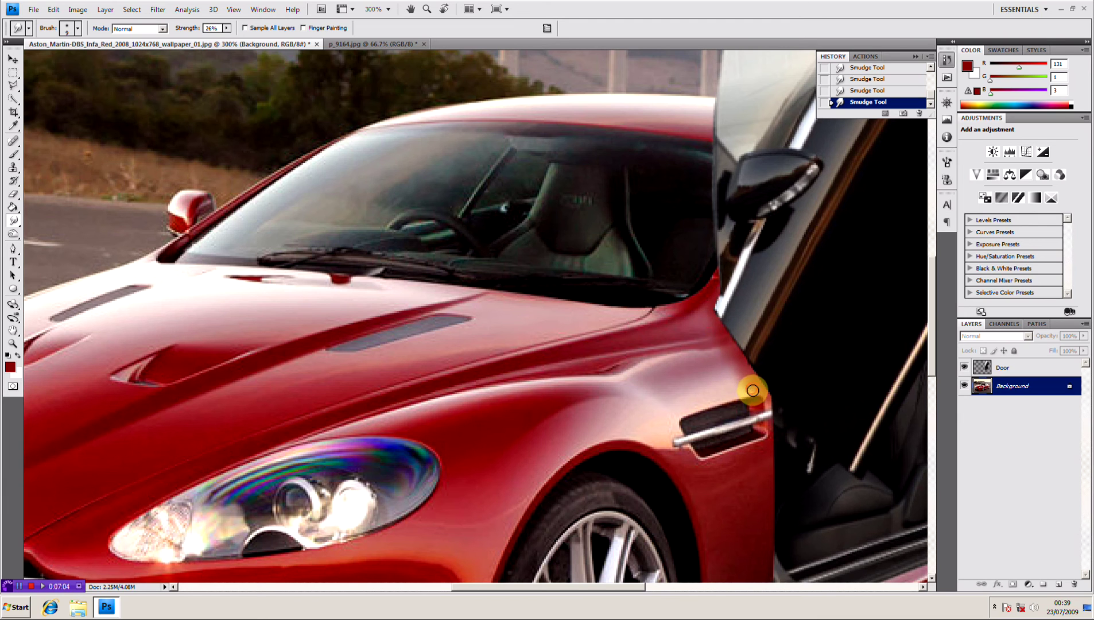
{"action": "mouse_move", "coordinate": [748, 387]}
{"action": "left_mouse_down"}
{"action": "mouse_move", "coordinate": [713, 330]}
{"action": "mouse_move", "coordinate": [712, 295]}
{"action": "mouse_move", "coordinate": [708, 310]}
{"action": "mouse_move", "coordinate": [745, 384]}
{"action": "mouse_move", "coordinate": [780, 413]}
{"action": "mouse_move", "coordinate": [772, 404]}
{"action": "left_mouse_up"}
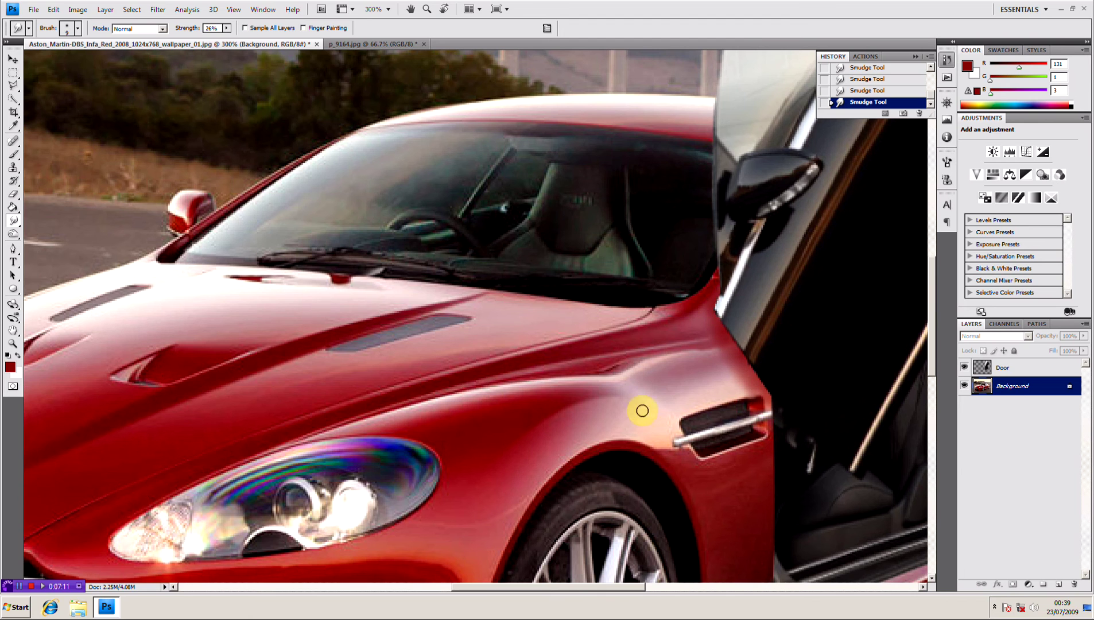
{"action": "key", "text": "ctrl+1"}
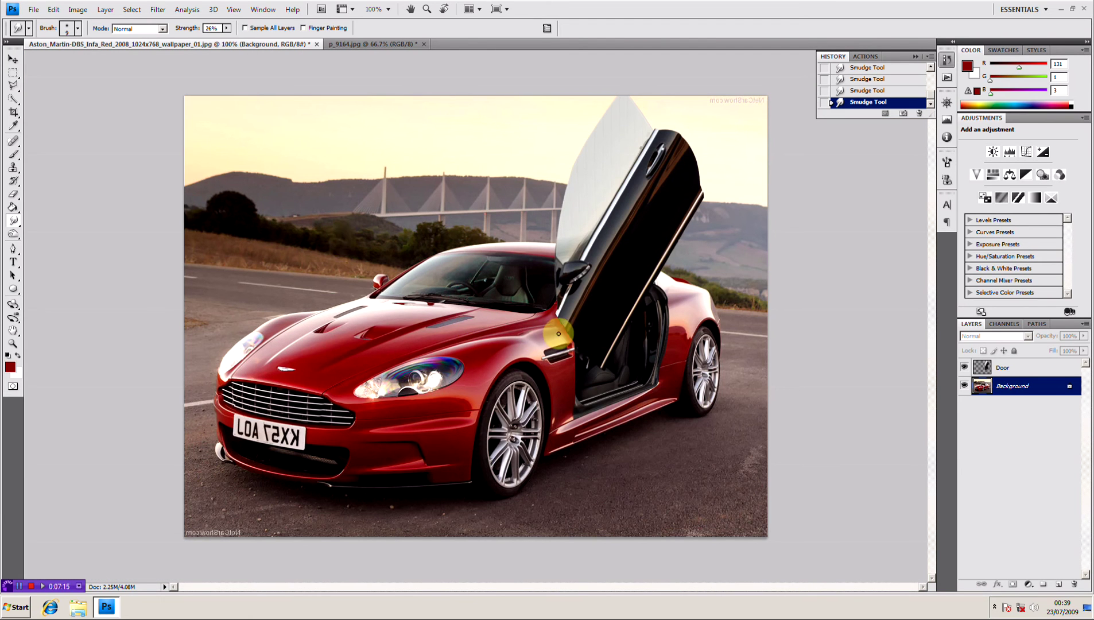
- Smooth the remaining paint transitions from the side vent up to the windscreen corner with the Smudge tool
{"action": "key", "text": "ctrl+plus"}
{"action": "key", "text": "ctrl+plus"}
{"action": "key", "text": "ctrl+plus"}
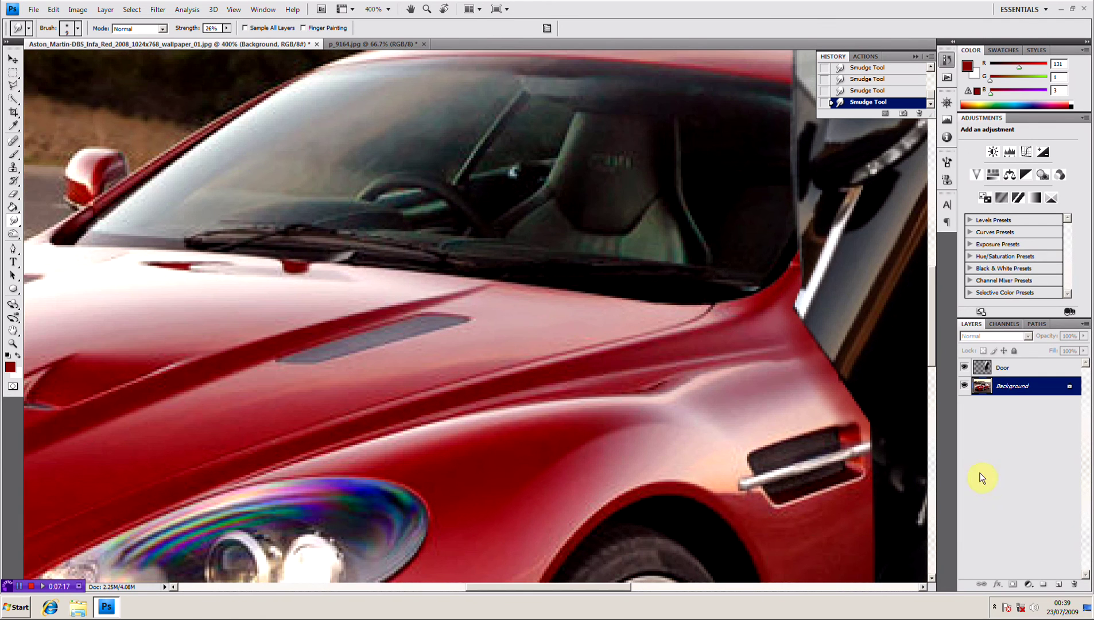
{"action": "left_click_drag", "start_coordinate": [835, 395], "coordinate": [842, 403]}
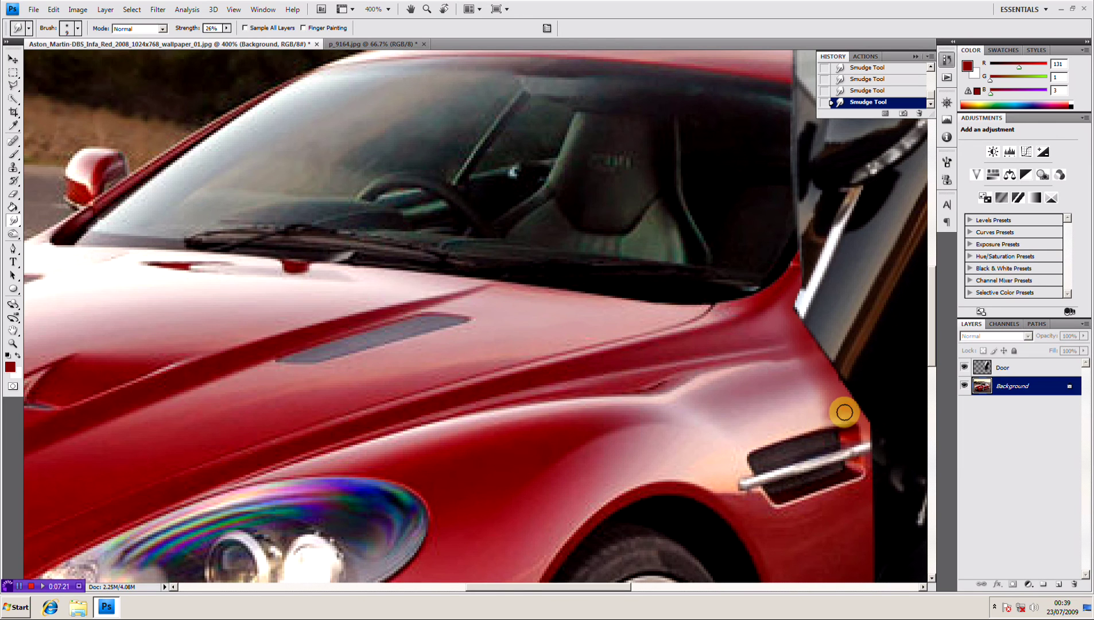
{"action": "mouse_move", "coordinate": [837, 419]}
{"action": "left_mouse_down"}
{"action": "mouse_move", "coordinate": [799, 427]}
{"action": "mouse_move", "coordinate": [817, 405]}
{"action": "left_mouse_up"}
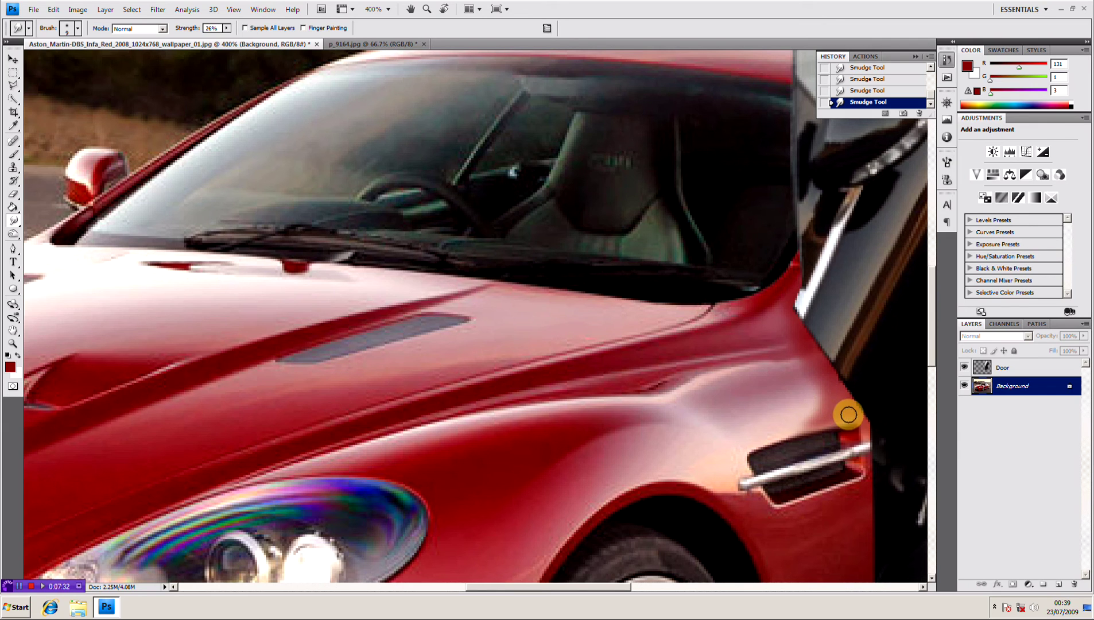
{"action": "mouse_move", "coordinate": [849, 414]}
{"action": "left_mouse_down"}
{"action": "mouse_move", "coordinate": [871, 439]}
{"action": "mouse_move", "coordinate": [836, 420]}
{"action": "mouse_move", "coordinate": [844, 410]}
{"action": "mouse_move", "coordinate": [826, 374]}
{"action": "mouse_move", "coordinate": [819, 369]}
{"action": "mouse_move", "coordinate": [819, 393]}
{"action": "mouse_move", "coordinate": [805, 373]}
{"action": "mouse_move", "coordinate": [803, 334]}
{"action": "mouse_move", "coordinate": [781, 302]}
{"action": "mouse_move", "coordinate": [792, 283]}
{"action": "mouse_move", "coordinate": [789, 316]}
{"action": "mouse_move", "coordinate": [794, 271]}
{"action": "mouse_move", "coordinate": [789, 327]}
{"action": "mouse_move", "coordinate": [784, 295]}
{"action": "left_mouse_up"}
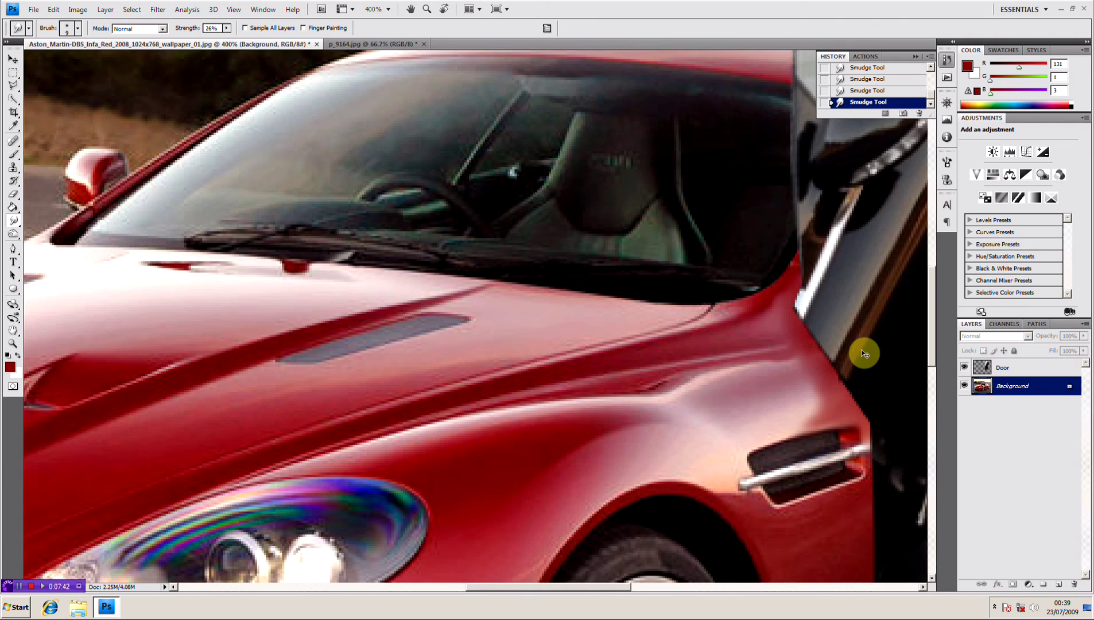
- Brush dark red at 7% opacity down the fender's rear edge beside and below the side vent on the Background layer
{"action": "key", "text": "ctrl+1"}
{"action": "key", "text": "ctrl+minus"}
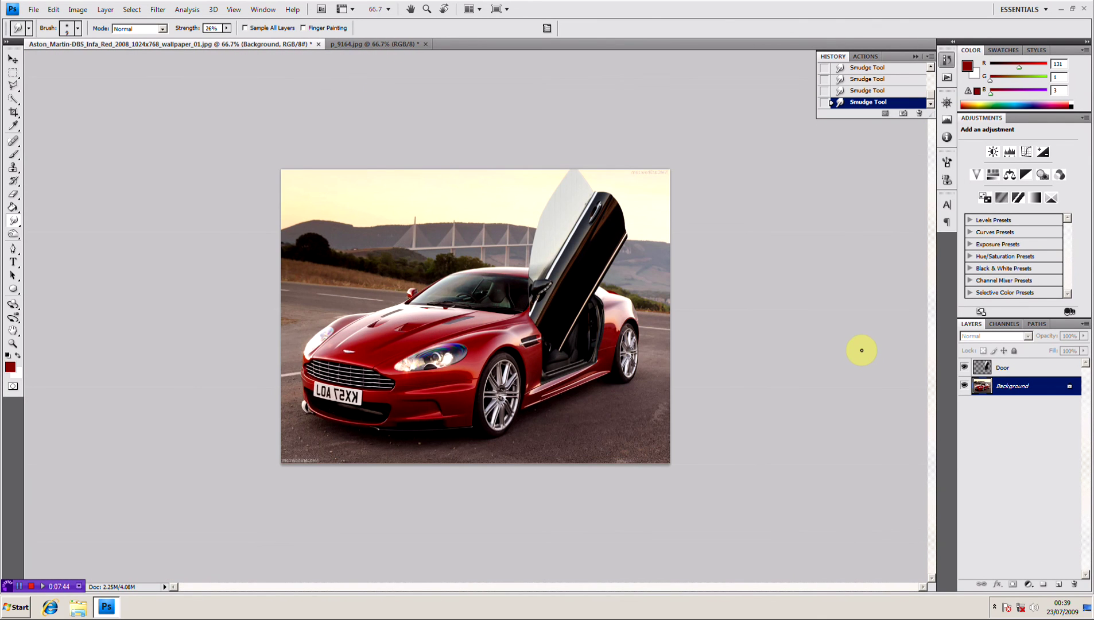
{"action": "key", "text": "ctrl+plus"}
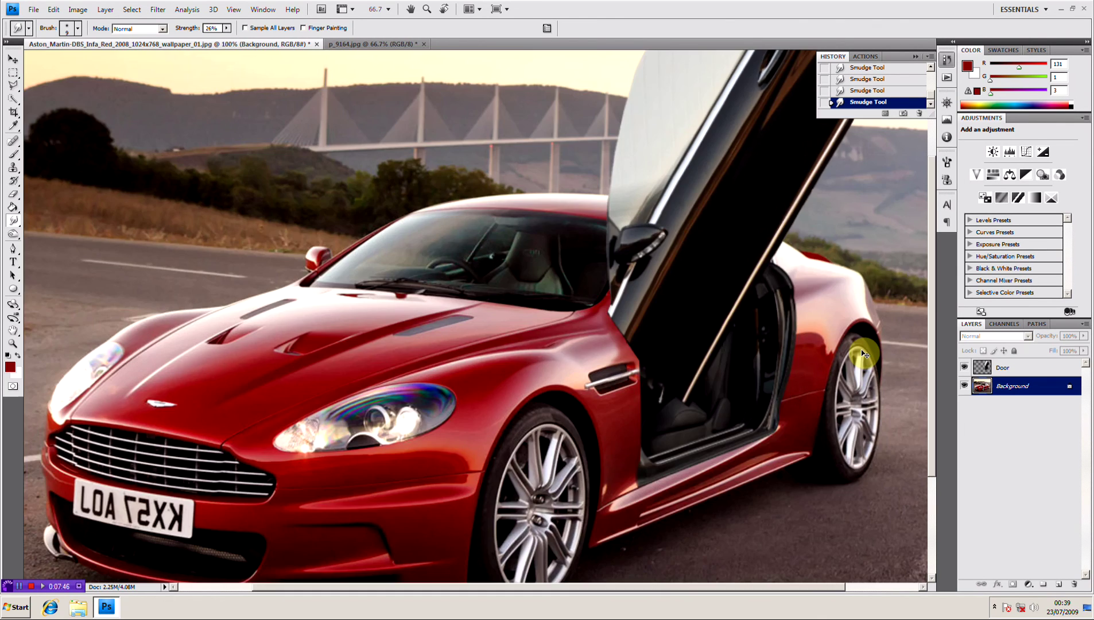
{"action": "key", "text": "ctrl+plus"}
{"action": "key", "text": "ctrl+plus"}
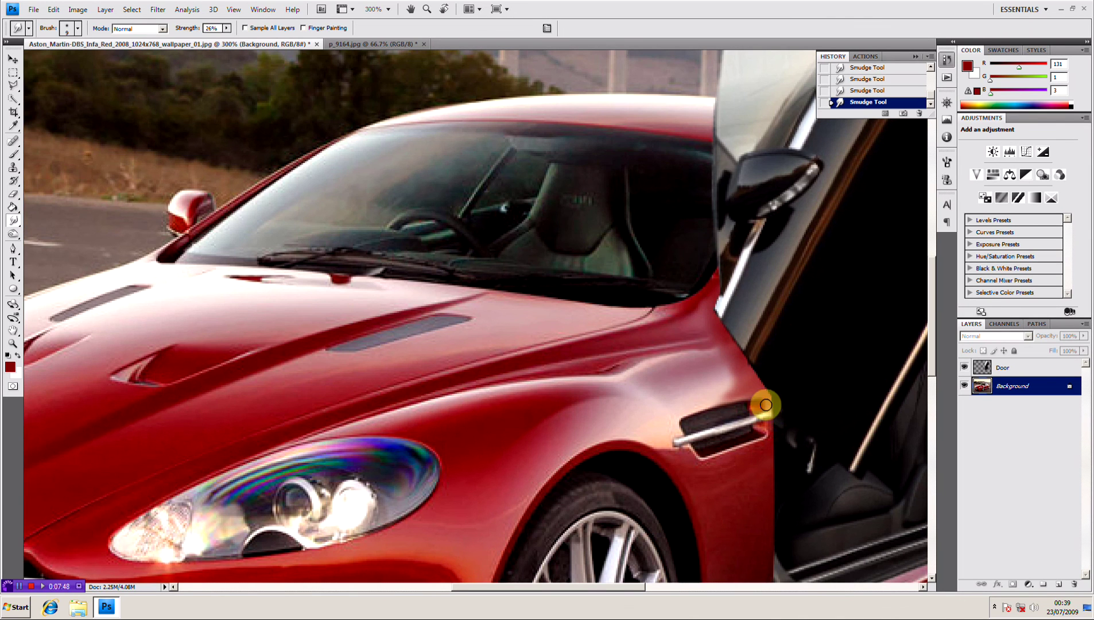
{"action": "left_click", "coordinate": [14, 156]}
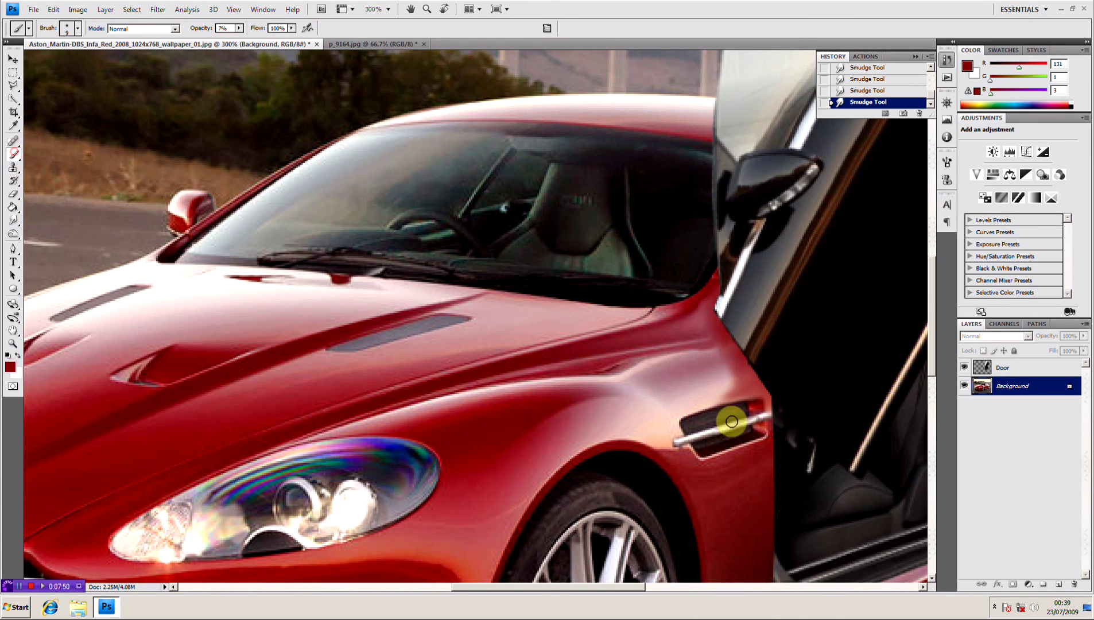
{"action": "left_click_drag", "start_coordinate": [768, 404], "coordinate": [773, 513]}
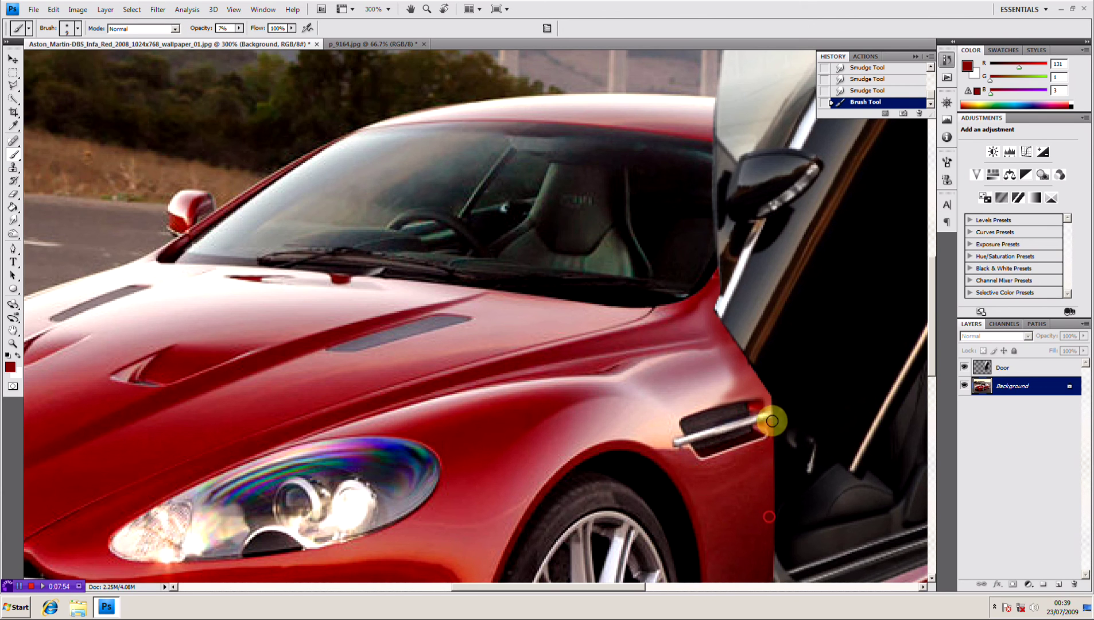
{"action": "mouse_move", "coordinate": [772, 420]}
{"action": "left_mouse_down"}
{"action": "mouse_move", "coordinate": [762, 390]}
{"action": "mouse_move", "coordinate": [775, 443]}
{"action": "left_mouse_up"}
- Burn the Door layer's front edge along the fender beside the side vent, using brush size 5, Range Shadows and 32% exposure
{"action": "left_click", "coordinate": [15, 233]}
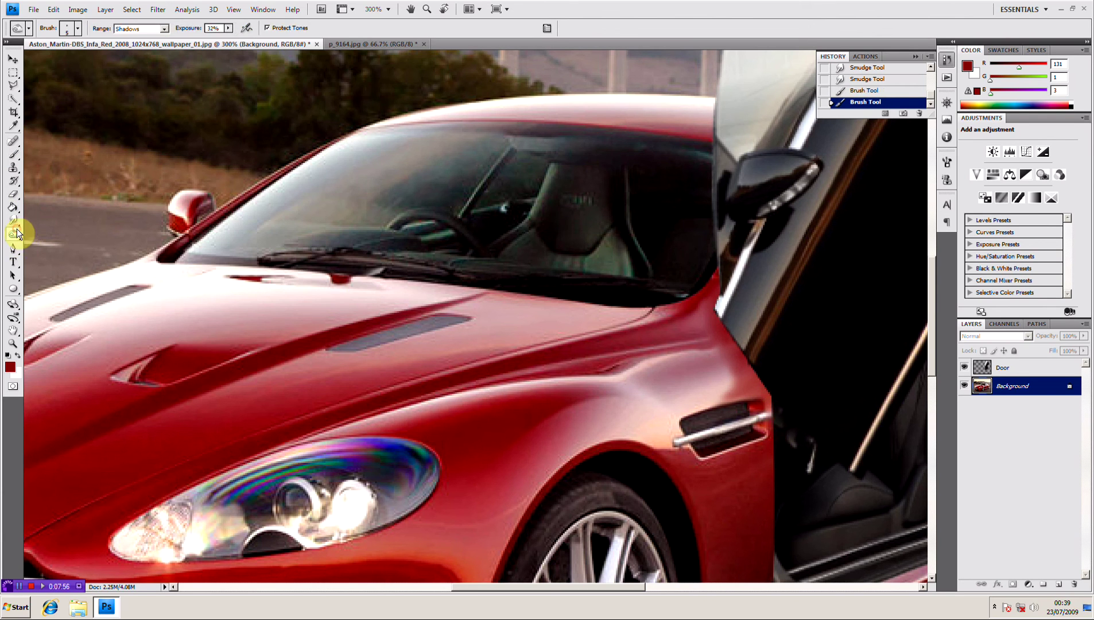
{"action": "left_click_drag", "start_coordinate": [787, 420], "coordinate": [708, 410]}
{"action": "left_click", "coordinate": [1011, 367]}
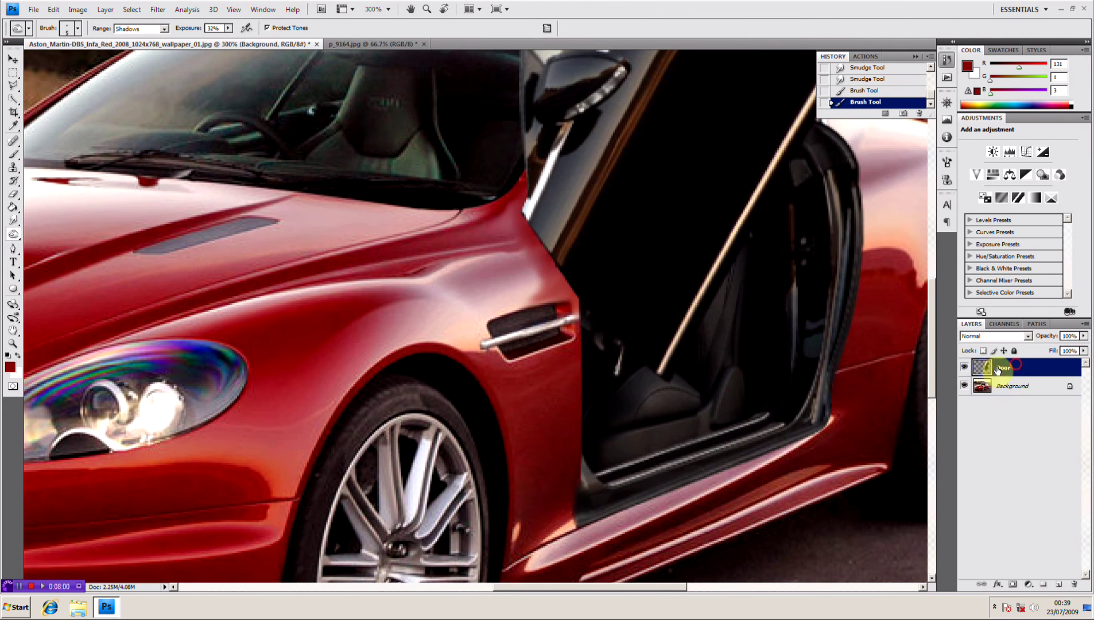
{"action": "mouse_move", "coordinate": [566, 310]}
{"action": "left_mouse_down"}
{"action": "mouse_move", "coordinate": [578, 298]}
{"action": "mouse_move", "coordinate": [576, 525]}
{"action": "mouse_move", "coordinate": [581, 307]}
{"action": "mouse_move", "coordinate": [579, 463]}
{"action": "left_mouse_up"}
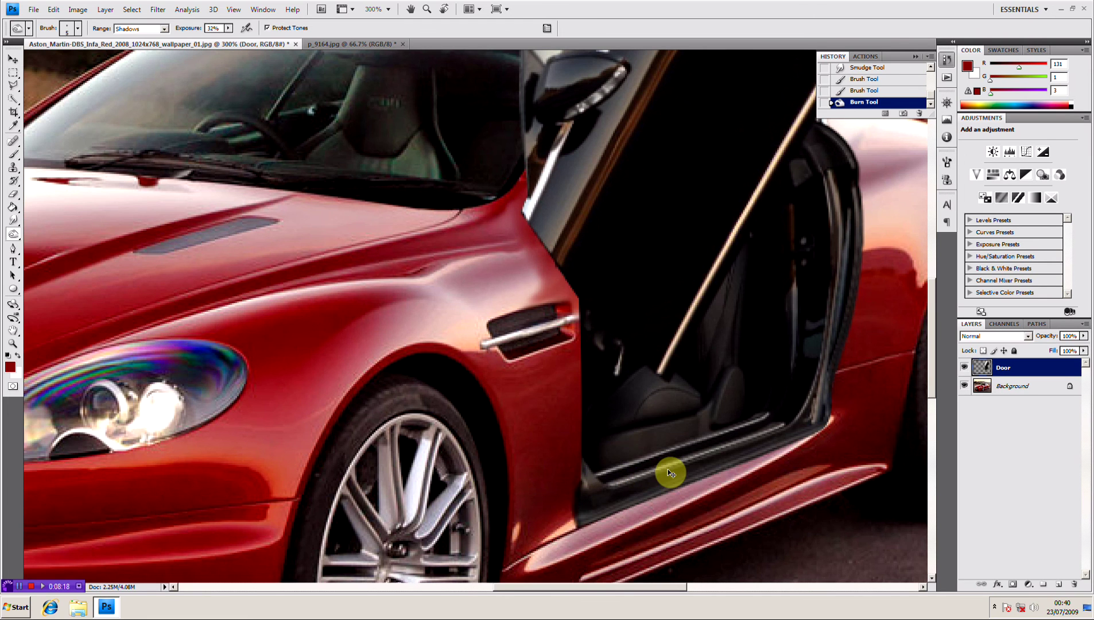
- Outline the raised door's window glass on the Door layer with a closed Pen tool path running down to the mirror and back
{"action": "key", "text": "ctrl+1"}
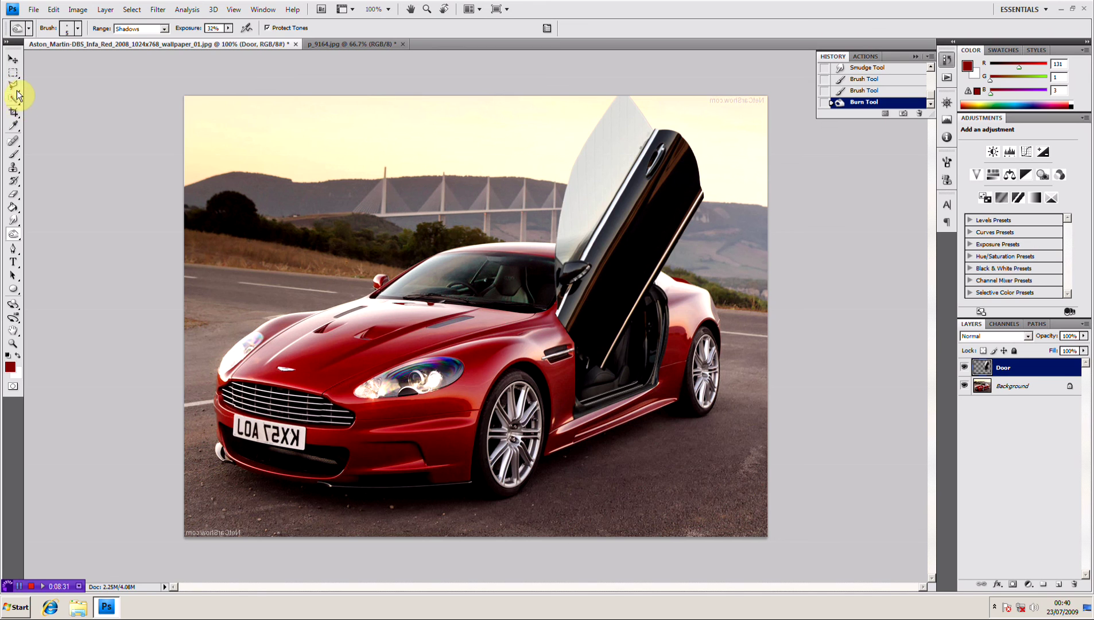
{"action": "left_click", "coordinate": [14, 248]}
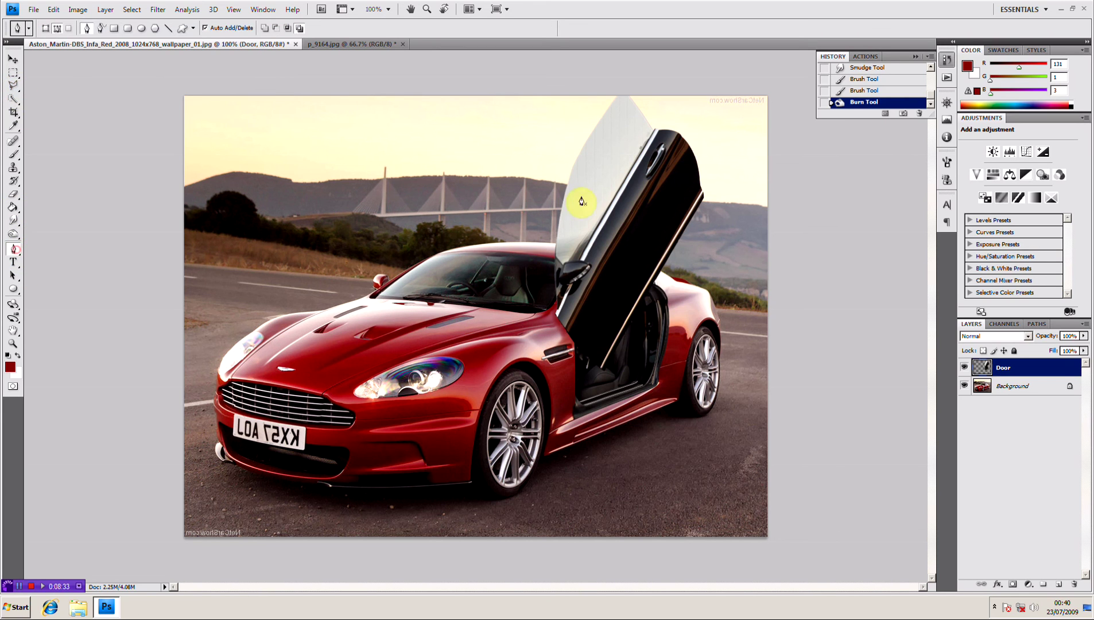
{"action": "left_click", "coordinate": [654, 131]}
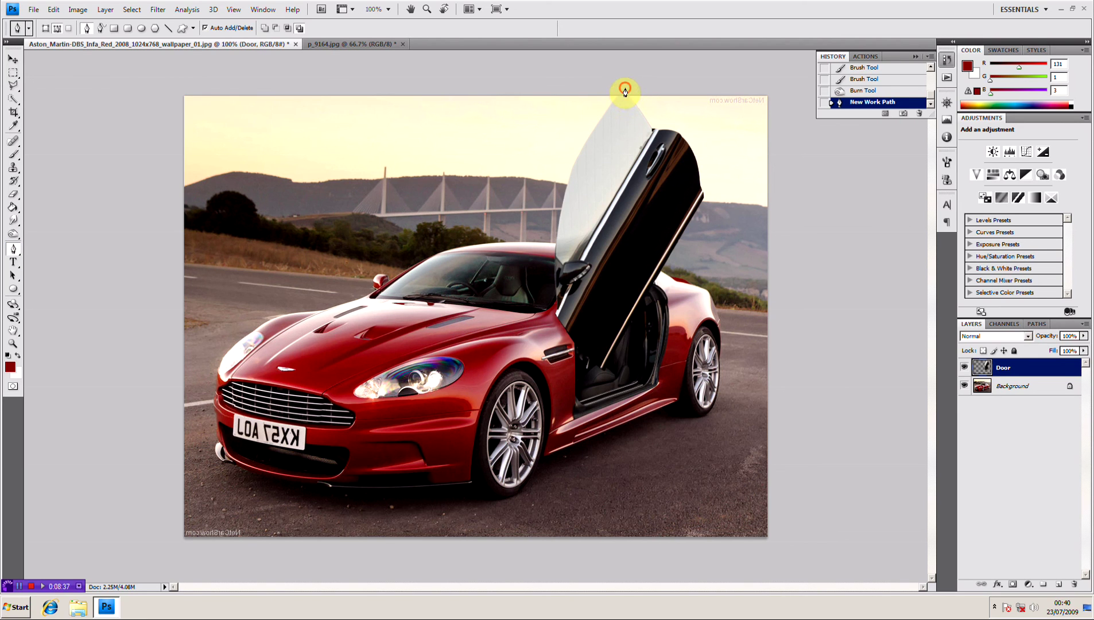
{"action": "left_click", "coordinate": [626, 89]}
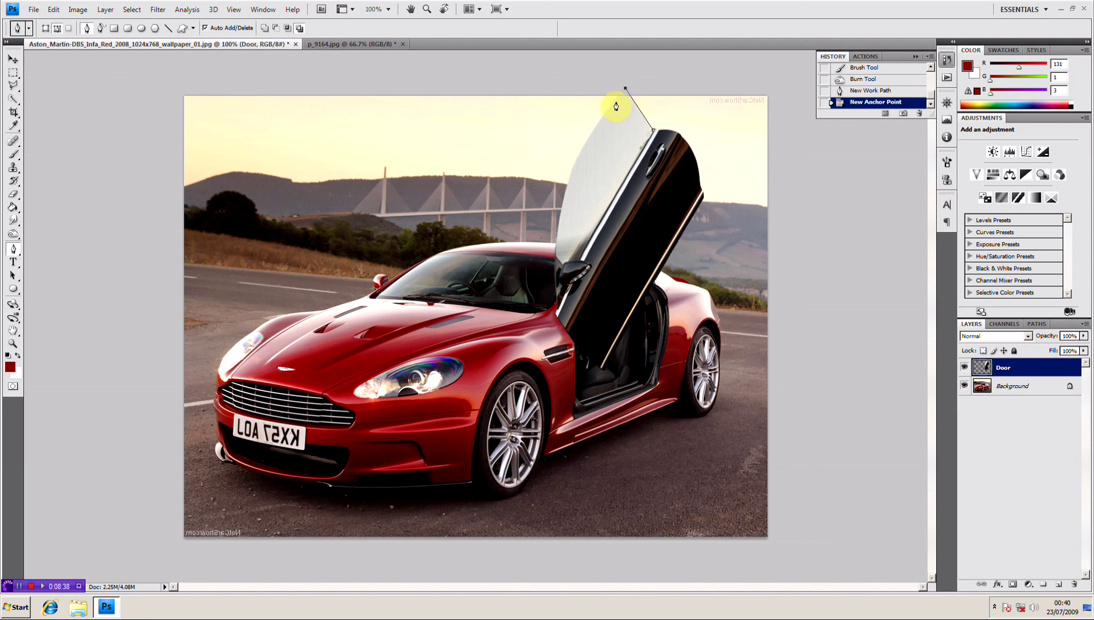
{"action": "left_click_drag", "start_coordinate": [574, 164], "coordinate": [570, 180]}
{"action": "left_click", "coordinate": [574, 164]}
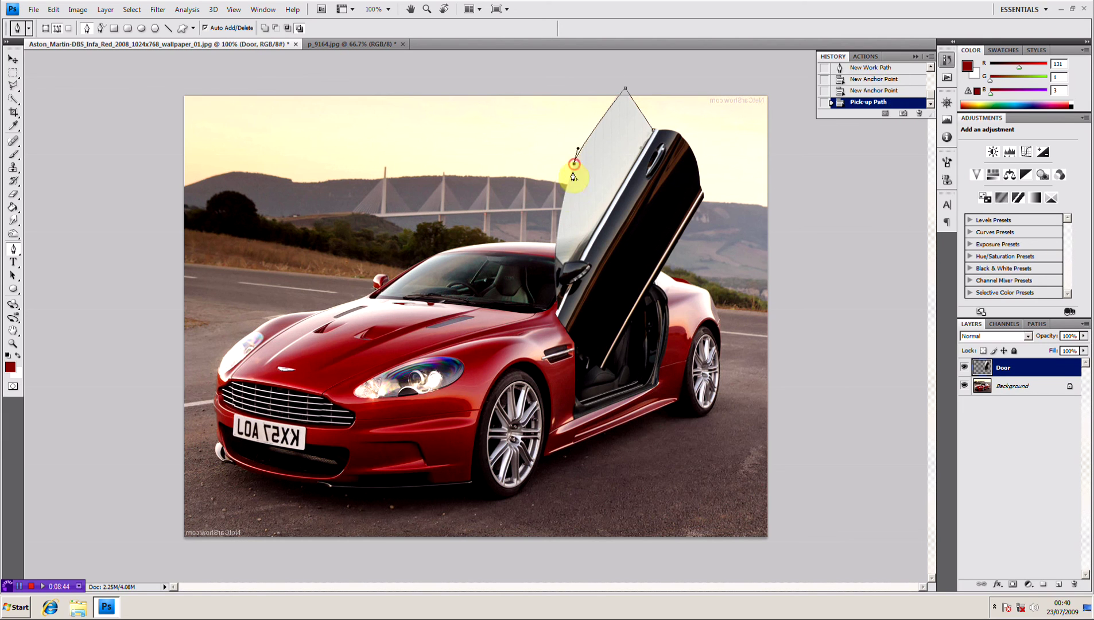
{"action": "left_click_drag", "start_coordinate": [562, 227], "coordinate": [557, 225]}
{"action": "left_click", "coordinate": [558, 222]}
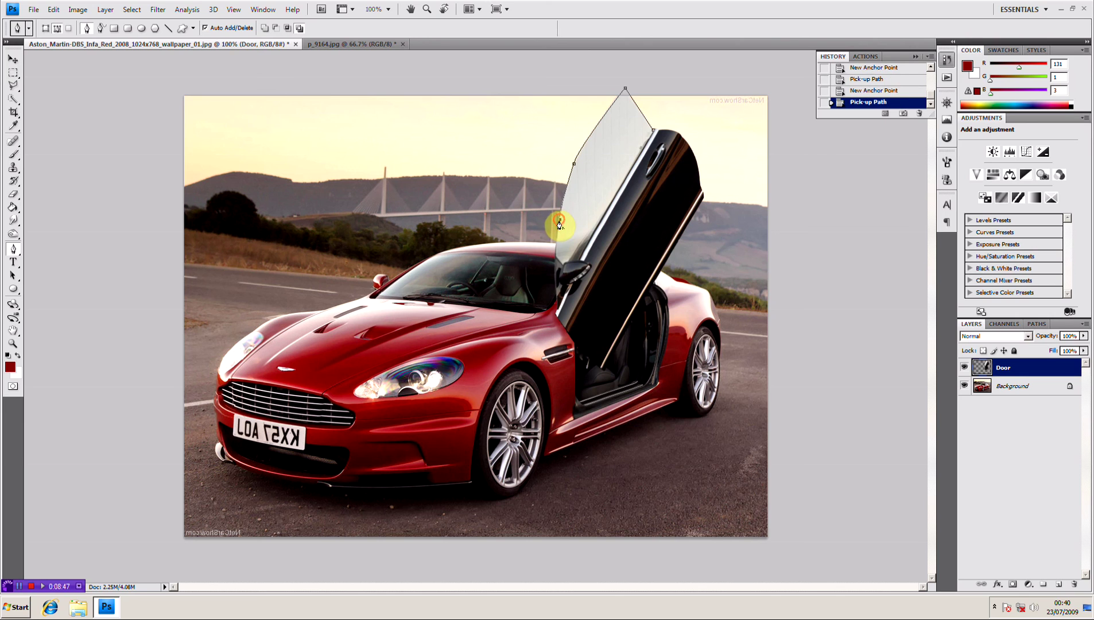
{"action": "left_click", "coordinate": [558, 260]}
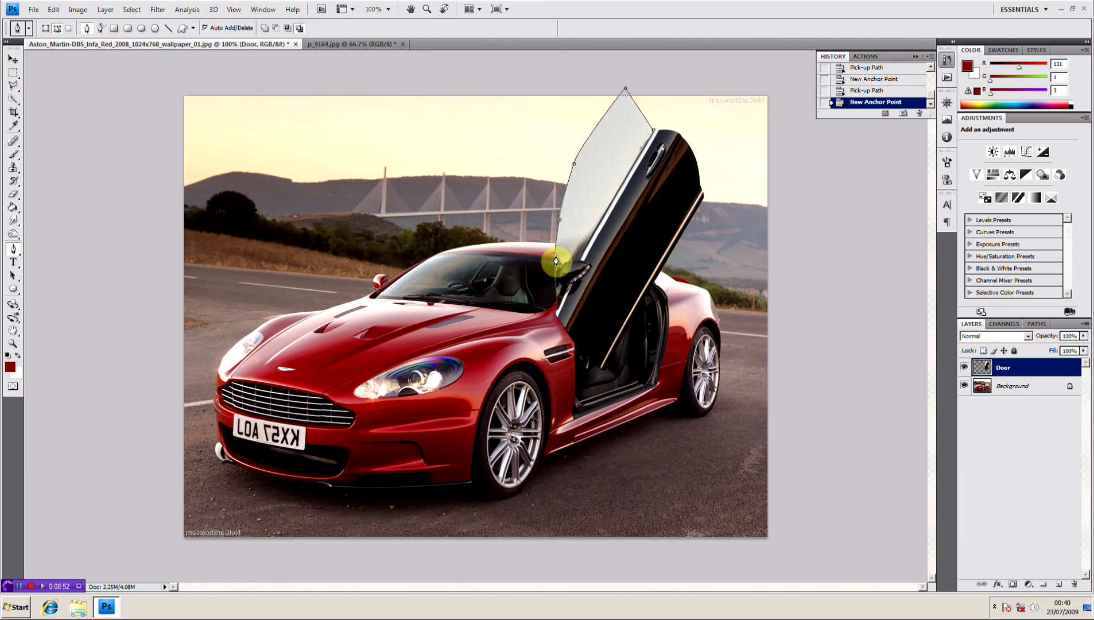
{"action": "left_click", "coordinate": [556, 261]}
{"action": "left_click", "coordinate": [563, 268]}
{"action": "left_click", "coordinate": [652, 137]}
{"action": "left_click", "coordinate": [654, 134]}
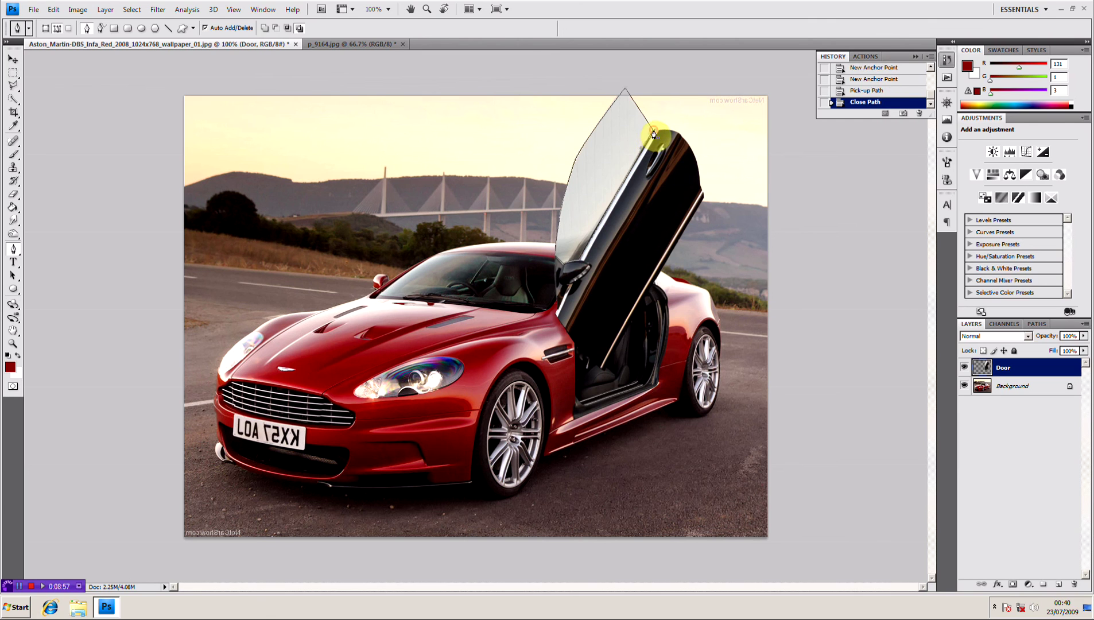
- Turn the closed window path into a selection, cut the glass from the Door layer and paste it onto its own layer
{"action": "right_click", "coordinate": [604, 166]}
{"action": "left_click", "coordinate": [631, 211]}
{"action": "left_click", "coordinate": [608, 183]}
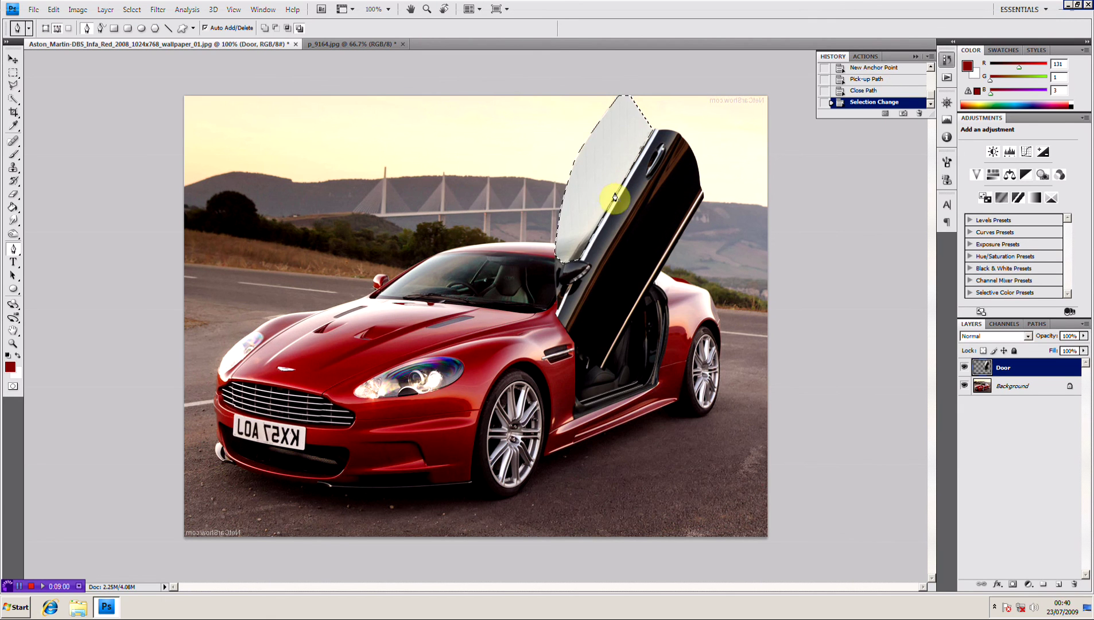
{"action": "key", "text": "ctrl+x"}
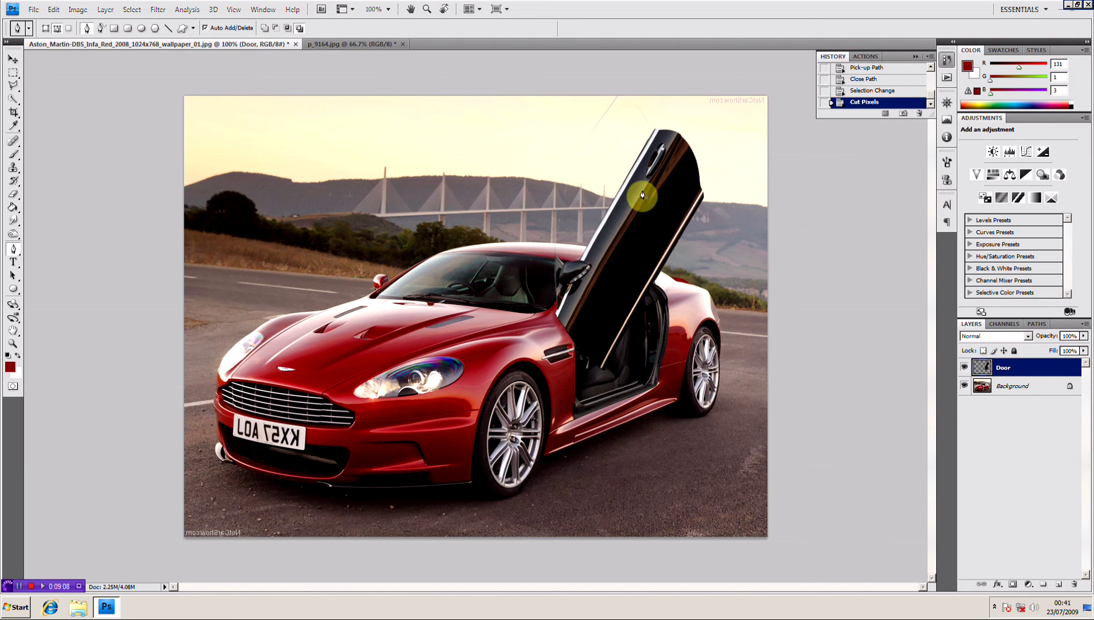
{"action": "key", "text": "ctrl+v"}
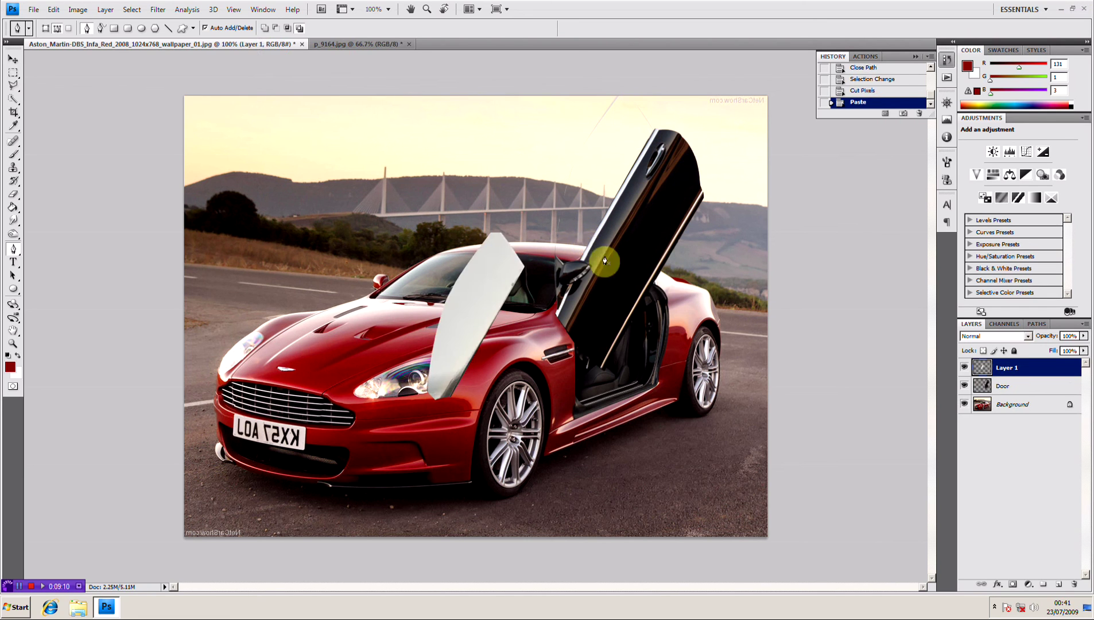
- Move the pasted glass back into place along the raised door's window line and set its layer opacity to 55%
{"action": "left_click", "coordinate": [19, 58]}
{"action": "left_click_drag", "start_coordinate": [477, 318], "coordinate": [606, 184]}
{"action": "left_click", "coordinate": [1084, 336]}
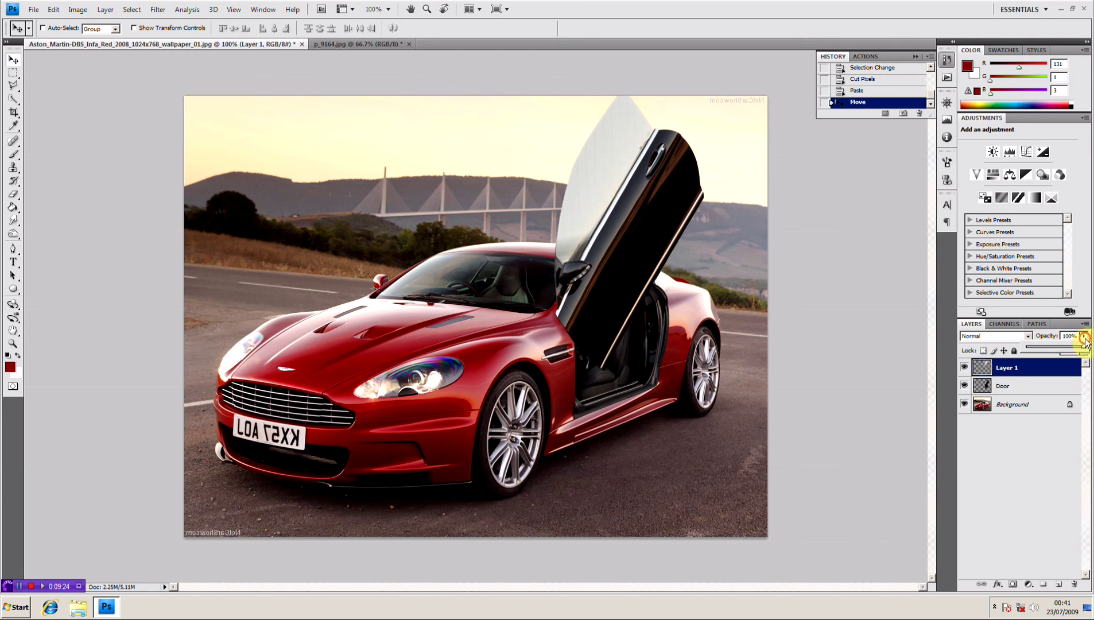
{"action": "left_click_drag", "start_coordinate": [1082, 347], "coordinate": [1061, 349]}
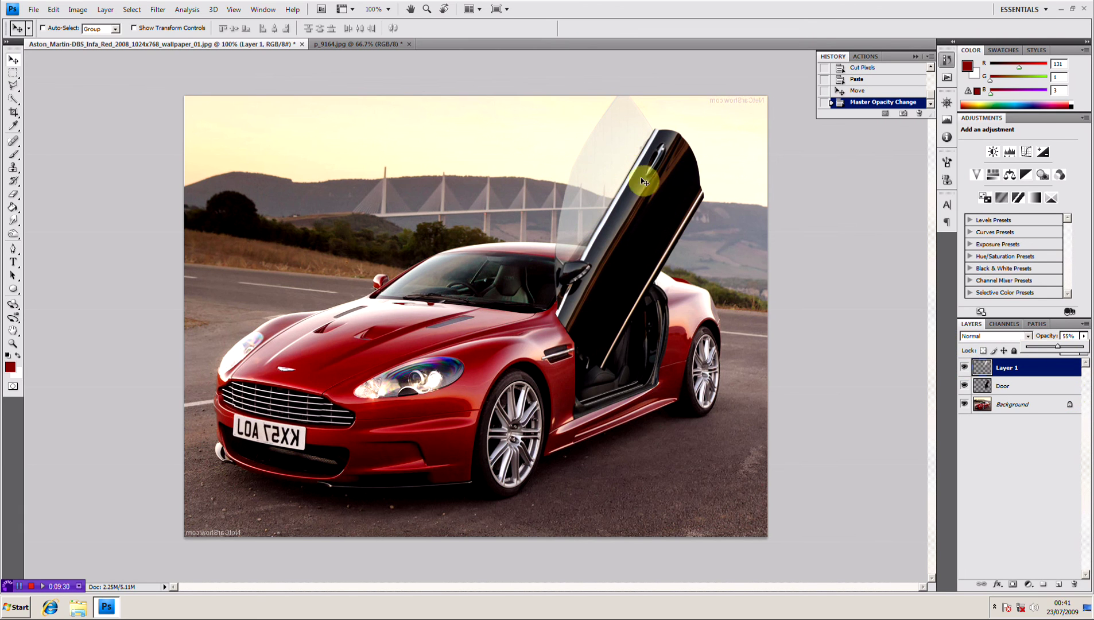
- Hide the Door and Background layers and set up the Brush tool with the default black foreground colour
{"action": "left_click_drag", "start_coordinate": [964, 385], "coordinate": [966, 407]}
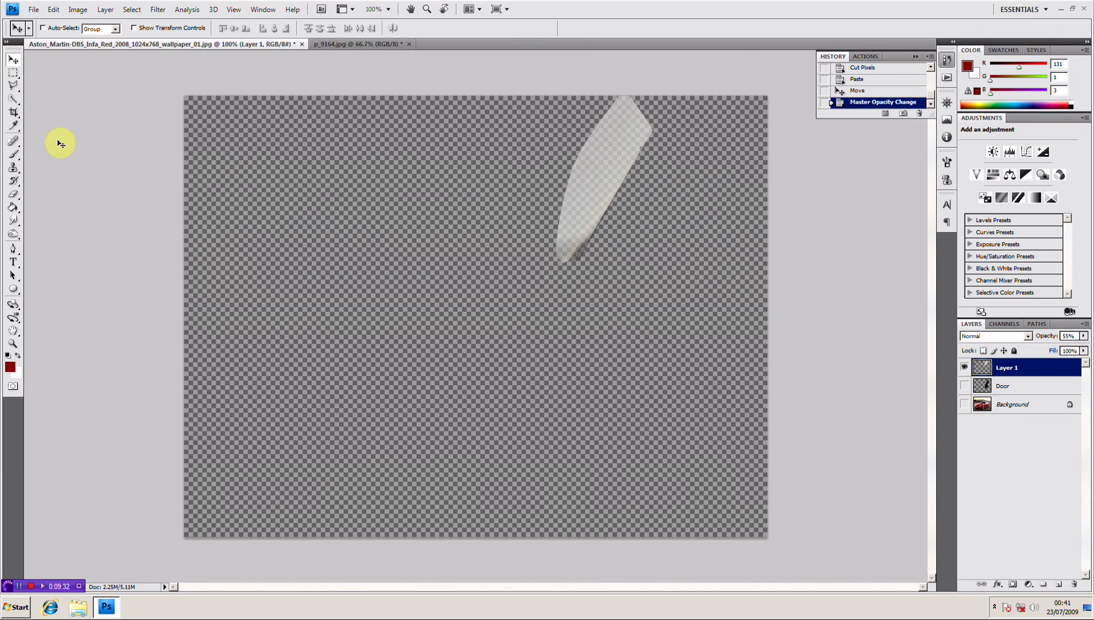
{"action": "left_click", "coordinate": [14, 156]}
{"action": "left_click", "coordinate": [8, 355]}
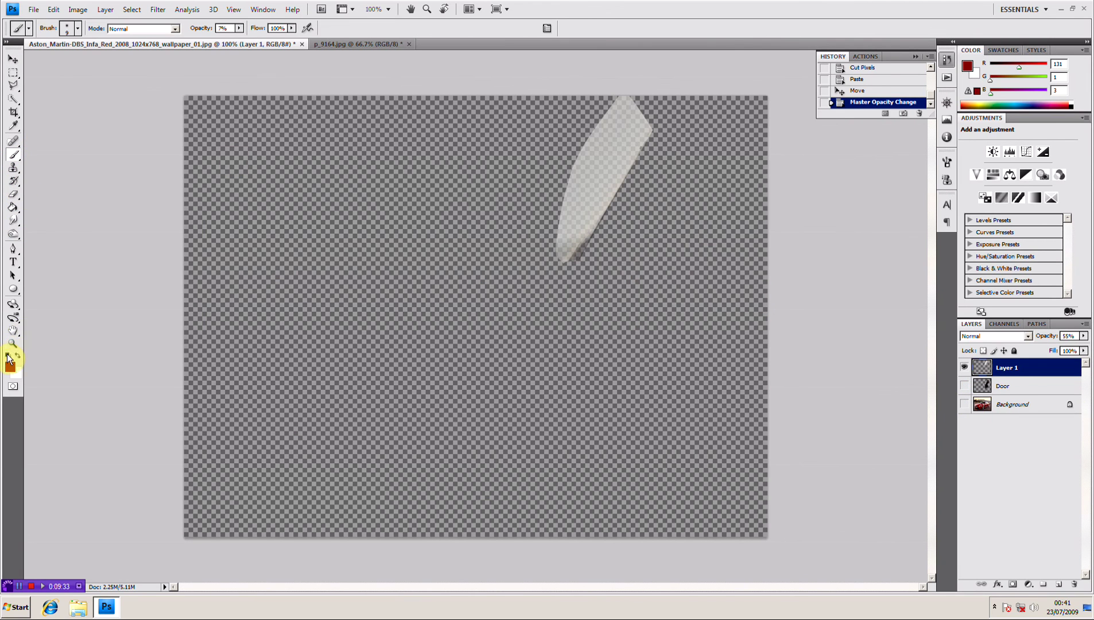
- Tint the window glass on Layer 1 with black brush strokes at size 125 and 7% opacity, and show the Door and Background layers again
{"action": "key", "text": "bracketright"}
{"action": "key", "text": "bracketright"}
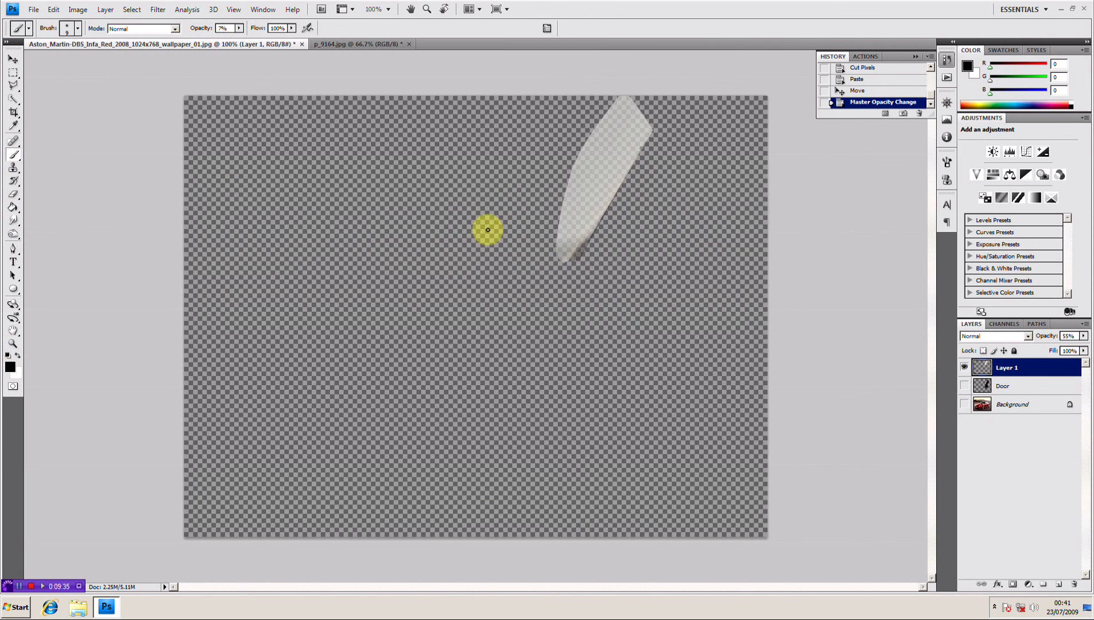
{"action": "key", "text": "bracketright"}
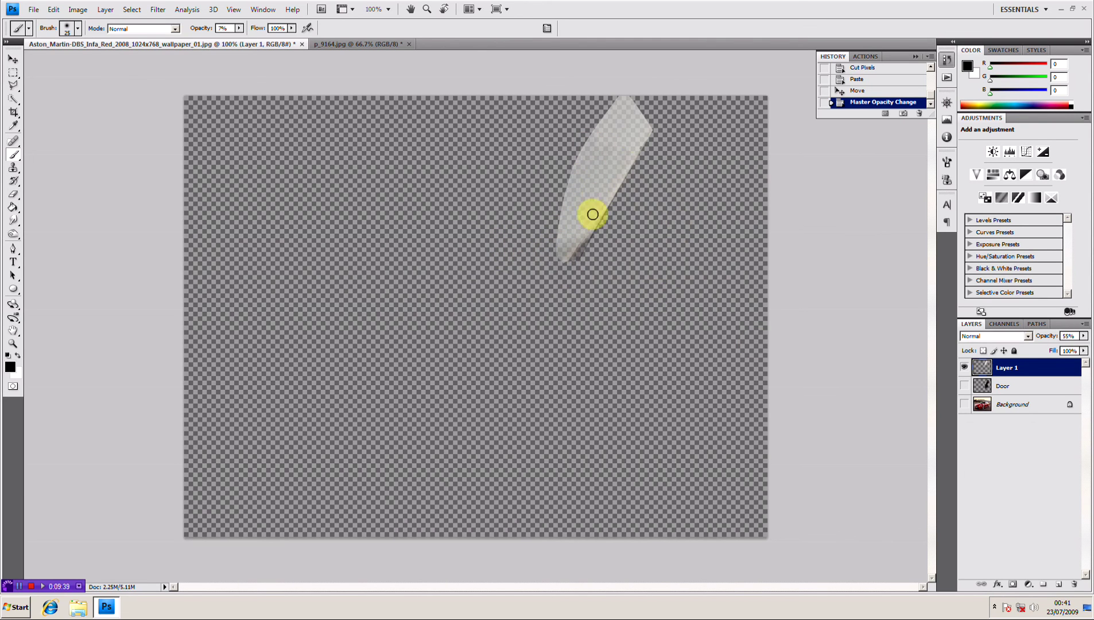
{"action": "left_click", "coordinate": [518, 257]}
{"action": "key", "text": "bracketright"}
{"action": "key", "text": "bracketright"}
{"action": "key", "text": "bracketright"}
{"action": "key", "text": "bracketright"}
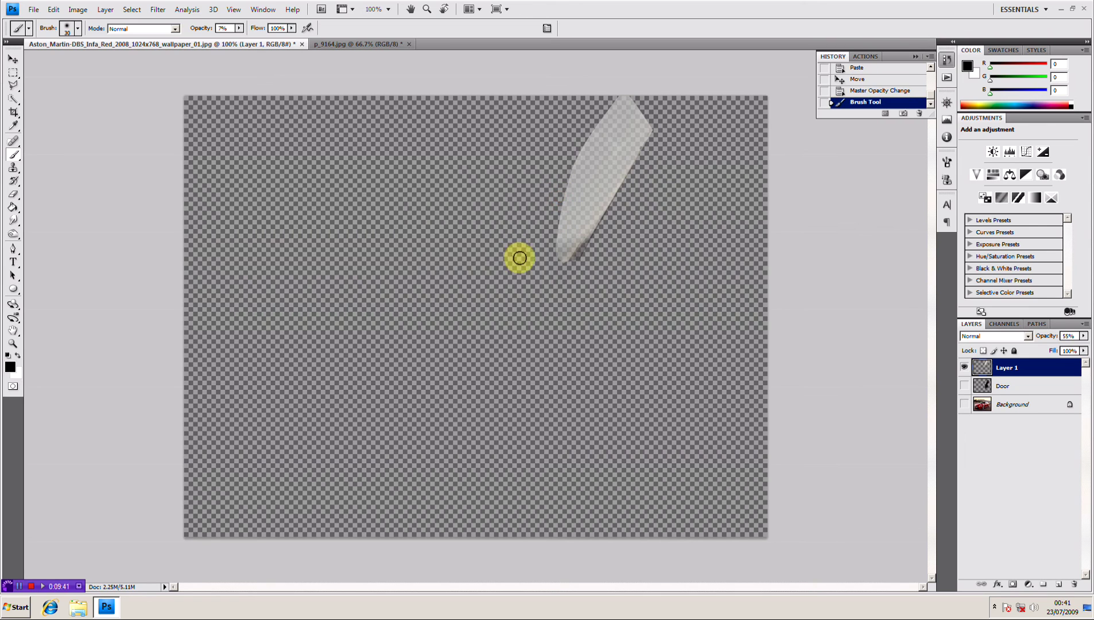
{"action": "key", "text": "bracketright"}
{"action": "key", "text": "bracketright"}
{"action": "key", "text": "bracketright"}
{"action": "key", "text": "bracketright"}
{"action": "key", "text": "bracketright"}
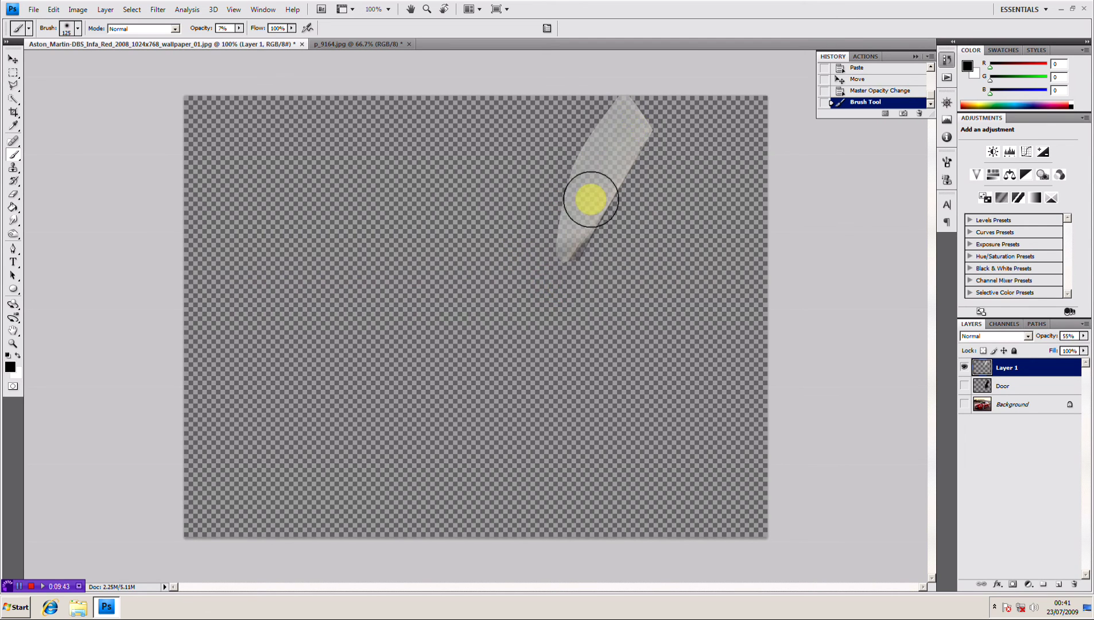
{"action": "mouse_move", "coordinate": [593, 195]}
{"action": "left_mouse_down"}
{"action": "mouse_move", "coordinate": [551, 265]}
{"action": "mouse_move", "coordinate": [603, 183]}
{"action": "mouse_move", "coordinate": [593, 170]}
{"action": "mouse_move", "coordinate": [623, 101]}
{"action": "mouse_move", "coordinate": [622, 157]}
{"action": "mouse_move", "coordinate": [637, 138]}
{"action": "mouse_move", "coordinate": [576, 203]}
{"action": "mouse_move", "coordinate": [550, 246]}
{"action": "mouse_move", "coordinate": [556, 267]}
{"action": "left_mouse_up"}
{"action": "left_click_drag", "start_coordinate": [963, 388], "coordinate": [965, 404]}
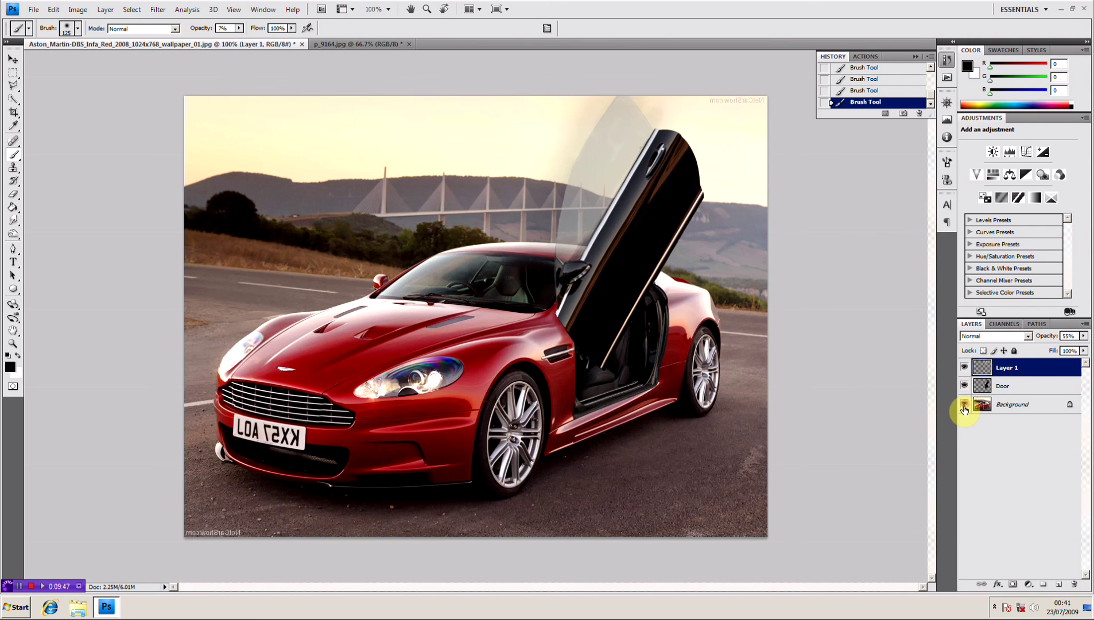